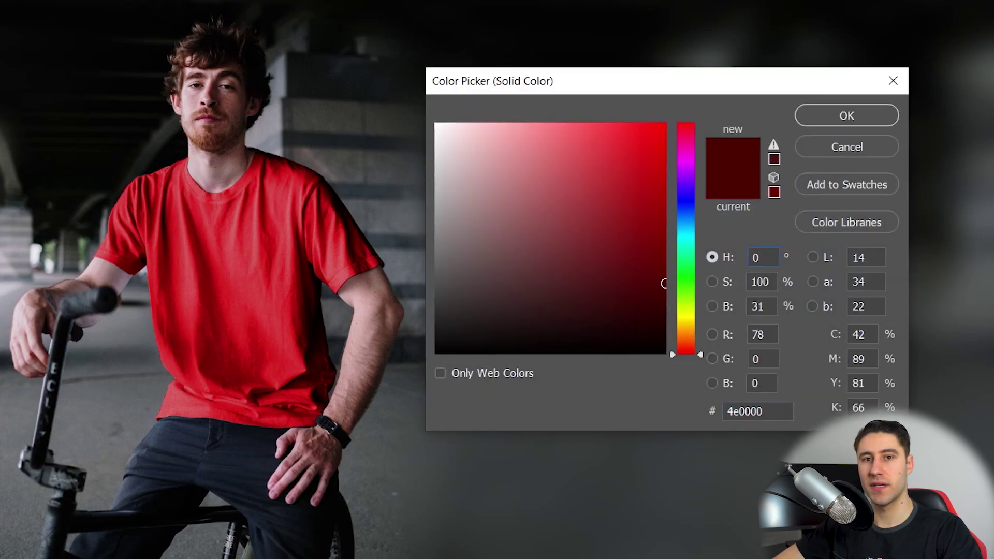
Step: Step the shirt fill's hue up from red through ochre, green and teal to blue-violet (249°, 0c004f)
{"action": "key", "text": "Up"}
{"action": "key", "text": "Up"}
{"action": "key", "text": "Up"}
{"action": "key", "text": "Up"}
{"action": "key", "text": "Up"}
{"action": "key", "text": "Up"}
{"action": "key", "text": "Up"}
{"action": "key", "text": "Up"}
{"action": "key", "text": "Up"}
{"action": "key", "text": "Up"}
{"action": "key", "text": "Up"}
{"action": "key", "text": "Up"}
{"action": "key", "text": "Up"}
{"action": "key", "text": "Up"}
{"action": "key", "text": "Up"}
{"action": "key", "text": "Up"}
{"action": "key", "text": "Up"}
{"action": "key", "text": "Up"}
{"action": "key", "text": "Up"}
{"action": "key", "text": "Up"}
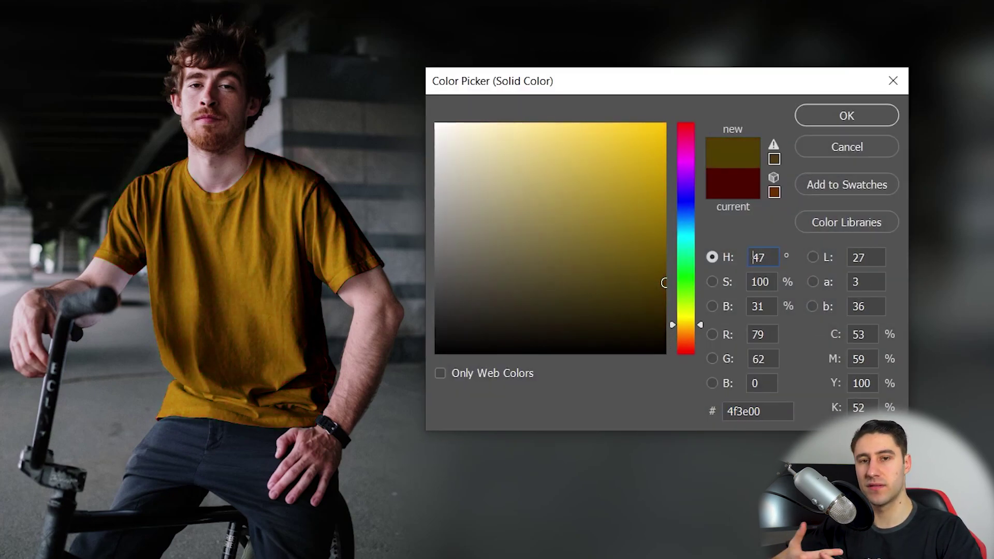
{"action": "key", "text": "Up"}
{"action": "key", "text": "Up"}
{"action": "key", "text": "Up"}
{"action": "key", "text": "Up"}
{"action": "key", "text": "Up"}
{"action": "key", "text": "Up"}
{"action": "key", "text": "Up"}
{"action": "key", "text": "Up"}
{"action": "key", "text": "Up"}
{"action": "key", "text": "Up"}
{"action": "key", "text": "Up"}
{"action": "key", "text": "Up"}
{"action": "key", "text": "Up"}
{"action": "key", "text": "Up"}
{"action": "key", "text": "Up"}
{"action": "key", "text": "Up"}
{"action": "key", "text": "Up"}
{"action": "key", "text": "Up"}
{"action": "key", "text": "Up"}
{"action": "key", "text": "Up"}
{"action": "key", "text": "Up"}
{"action": "key", "text": "Up"}
{"action": "key", "text": "Up"}
{"action": "key", "text": "Up"}
{"action": "key", "text": "Up"}
{"action": "key", "text": "Up"}
{"action": "key", "text": "Up"}
{"action": "key", "text": "Up"}
{"action": "key", "text": "Up"}
{"action": "key", "text": "Up"}
{"action": "key", "text": "Up"}
{"action": "key", "text": "Up"}
{"action": "key", "text": "Up"}
{"action": "key", "text": "Up"}
{"action": "key", "text": "Up"}
{"action": "key", "text": "Up"}
{"action": "key", "text": "Up"}
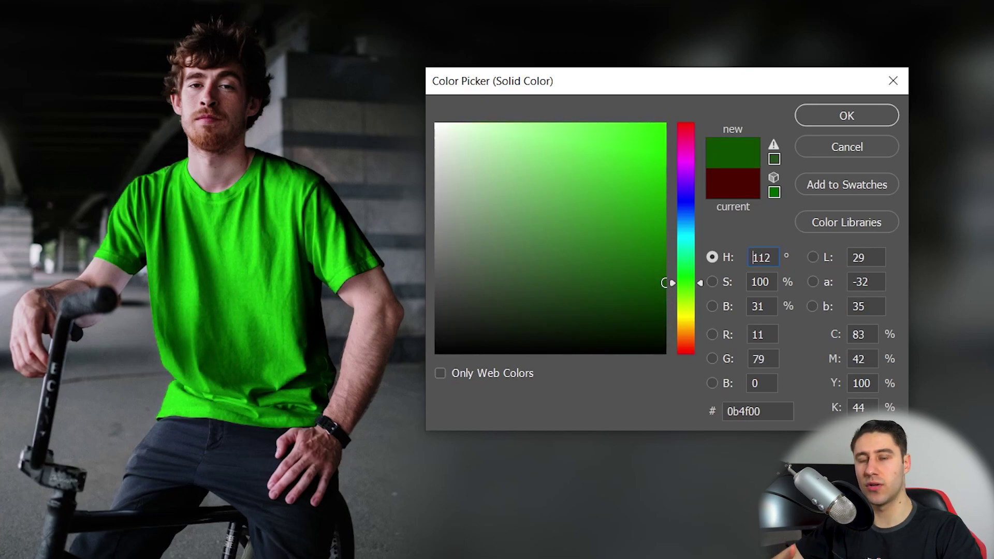
{"action": "key", "text": "Up"}
{"action": "key", "text": "Up"}
{"action": "key", "text": "Up"}
{"action": "key", "text": "Up"}
{"action": "key", "text": "Up"}
{"action": "key", "text": "Up"}
{"action": "key", "text": "Up"}
{"action": "key", "text": "Up"}
{"action": "key", "text": "Up"}
{"action": "key", "text": "Up"}
{"action": "key", "text": "Up"}
{"action": "key", "text": "Up"}
{"action": "key", "text": "Up"}
{"action": "key", "text": "Up"}
{"action": "key", "text": "Up"}
{"action": "key", "text": "Up"}
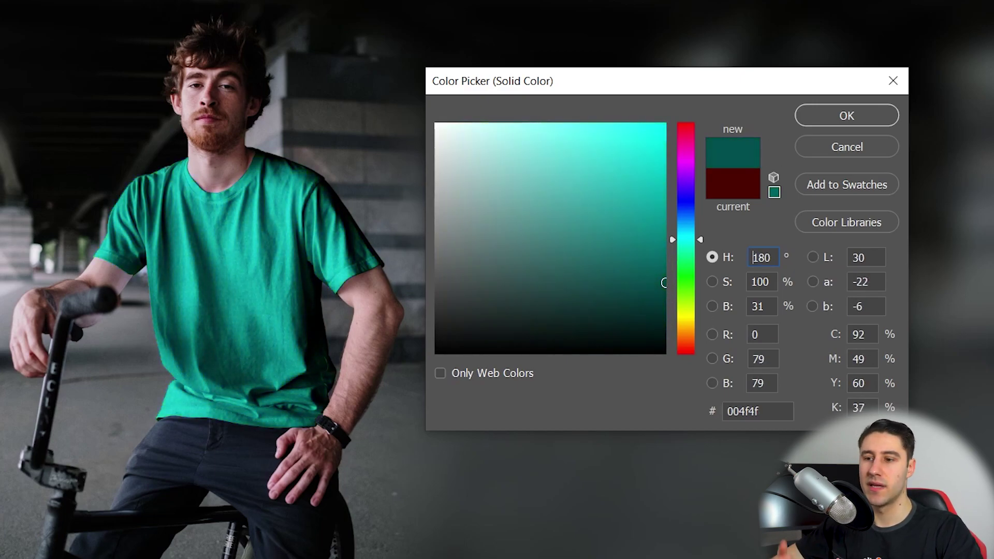
{"action": "key", "text": "Up"}
{"action": "key", "text": "Up"}
{"action": "key", "text": "Up"}
{"action": "key", "text": "Up"}
{"action": "key", "text": "Up"}
{"action": "key", "text": "Up"}
{"action": "key", "text": "Up"}
{"action": "key", "text": "Up"}
{"action": "key", "text": "Up"}
{"action": "key", "text": "Up"}
{"action": "key", "text": "Up"}
{"action": "key", "text": "Up"}
{"action": "key", "text": "Up"}
{"action": "key", "text": "Up"}
{"action": "key", "text": "Up"}
{"action": "key", "text": "Up"}
{"action": "key", "text": "Up"}
{"action": "key", "text": "Up"}
{"action": "key", "text": "Up"}
{"action": "key", "text": "Up"}
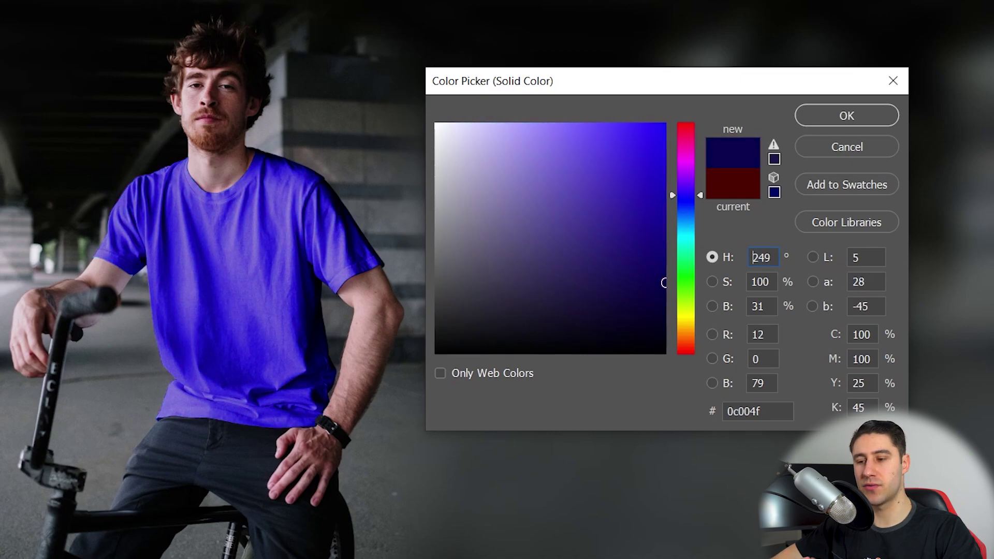
{"action": "key", "text": "Up"}
{"action": "key", "text": "Up"}
{"action": "key", "text": "Up"}
{"action": "key", "text": "Up"}
{"action": "key", "text": "Up"}
{"action": "key", "text": "Up"}
{"action": "key", "text": "Up"}
{"action": "key", "text": "Up"}
{"action": "key", "text": "Up"}
{"action": "key", "text": "Up"}
{"action": "key", "text": "Up"}
{"action": "key", "text": "Up"}
{"action": "key", "text": "Up"}
{"action": "key", "text": "Up"}
{"action": "key", "text": "Up"}
{"action": "key", "text": "Up"}
{"action": "key", "text": "Up"}
{"action": "key", "text": "Up"}
{"action": "key", "text": "Up"}
{"action": "key", "text": "Up"}
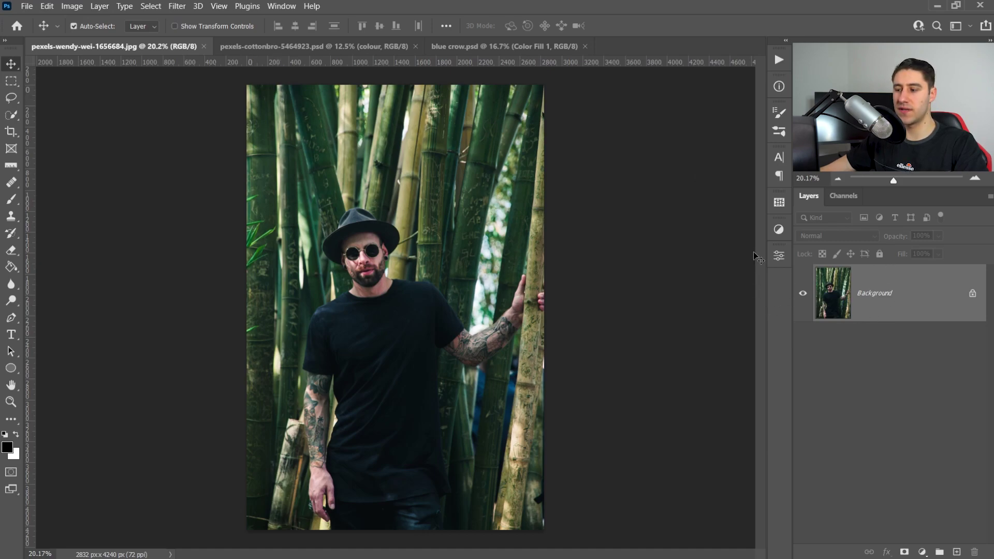
Step: Unlock the Background layer as Layer 0, choose the Pen Tool, and zoom to the shoulder
{"action": "left_click", "coordinate": [972, 295]}
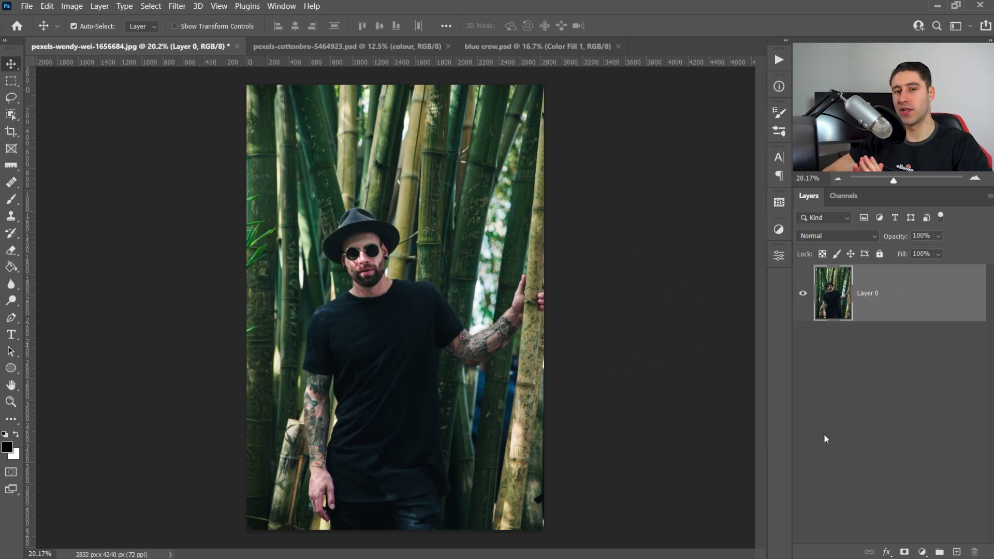
{"action": "scroll", "coordinate": [528, 342], "scroll_direction": "down", "scroll_amount": 1}
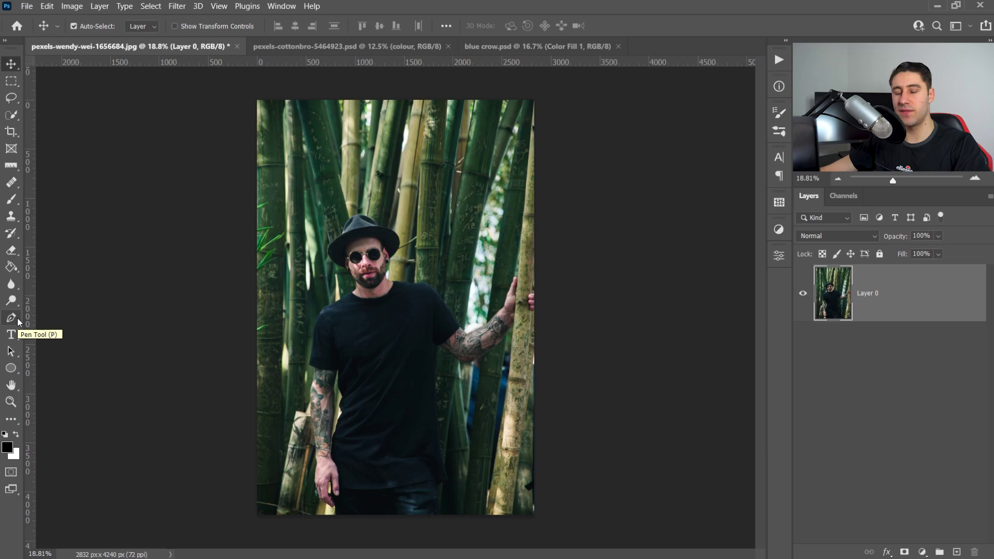
{"action": "left_click_drag", "start_coordinate": [18, 321], "coordinate": [74, 317]}
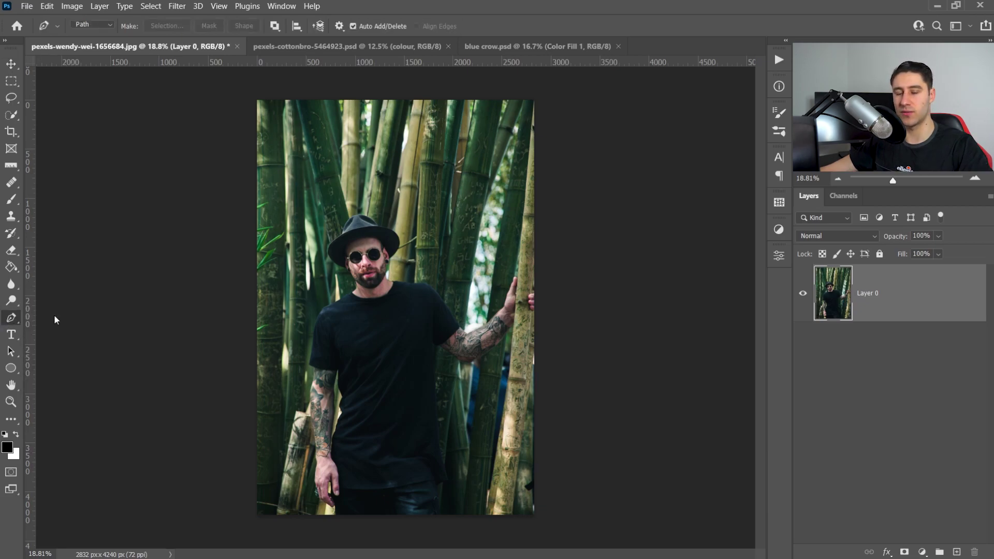
{"action": "left_click", "coordinate": [54, 317]}
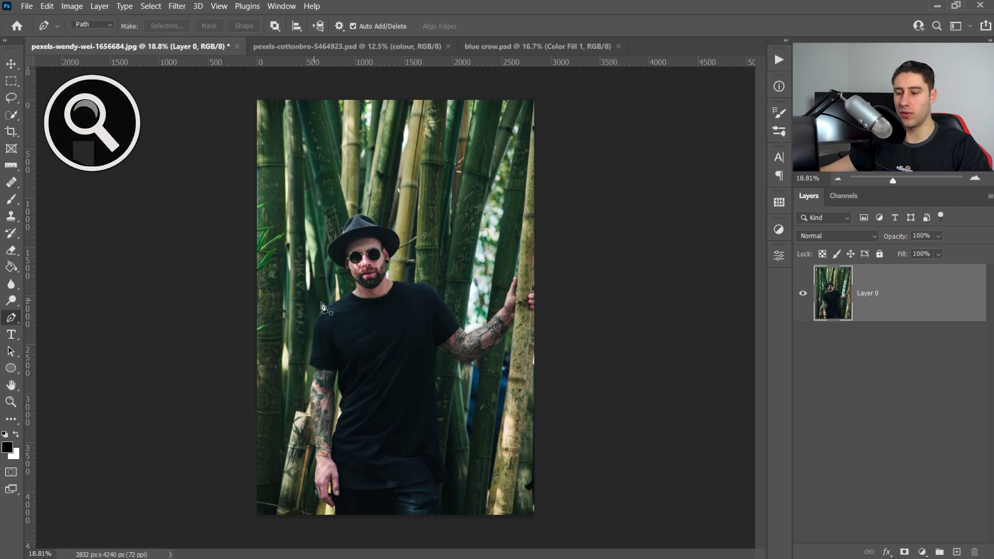
{"action": "scroll", "coordinate": [329, 319], "scroll_direction": "up", "scroll_amount": 5, "text": "alt"}
{"action": "scroll", "coordinate": [314, 320], "scroll_direction": "up", "scroll_amount": 9, "text": "alt"}
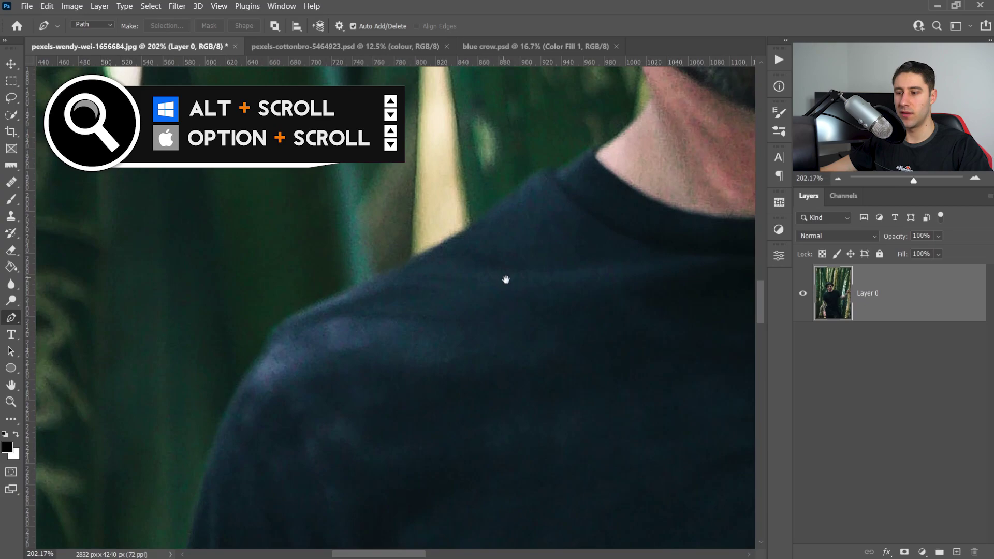
{"action": "left_click_drag", "start_coordinate": [506, 282], "coordinate": [395, 315]}
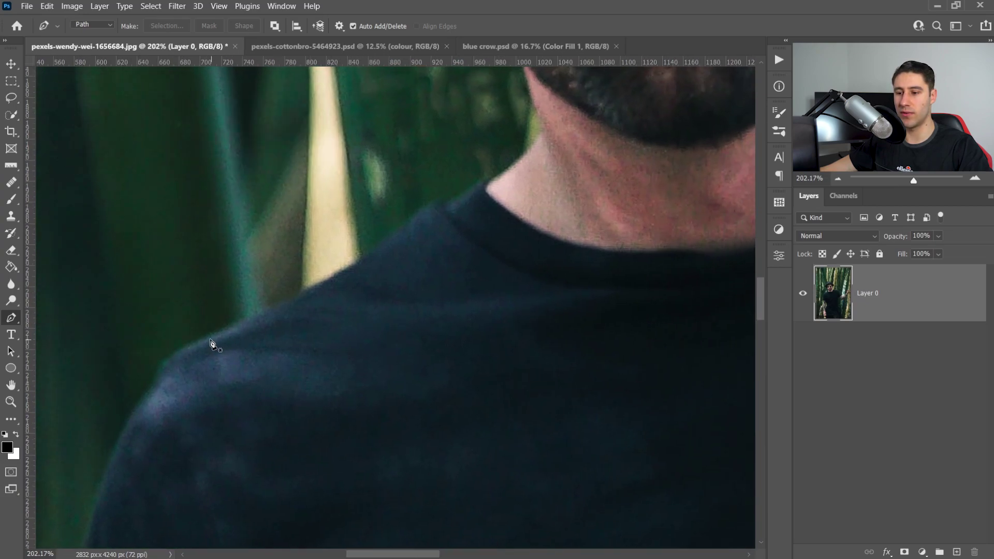
Step: Place the first path anchor on the T-shirt's left shoulder edge, undoing extra points
{"action": "left_click", "coordinate": [210, 338]}
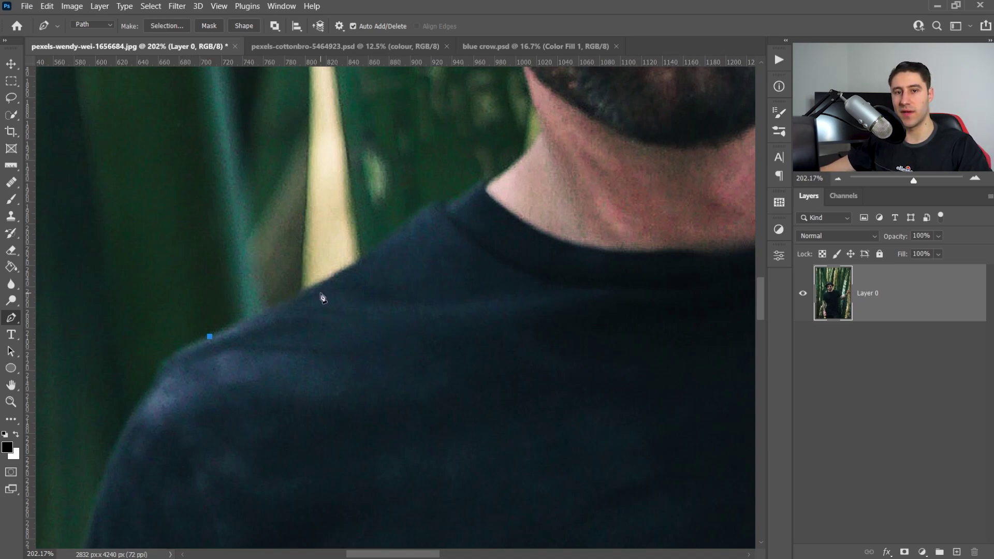
{"action": "left_click", "coordinate": [443, 312]}
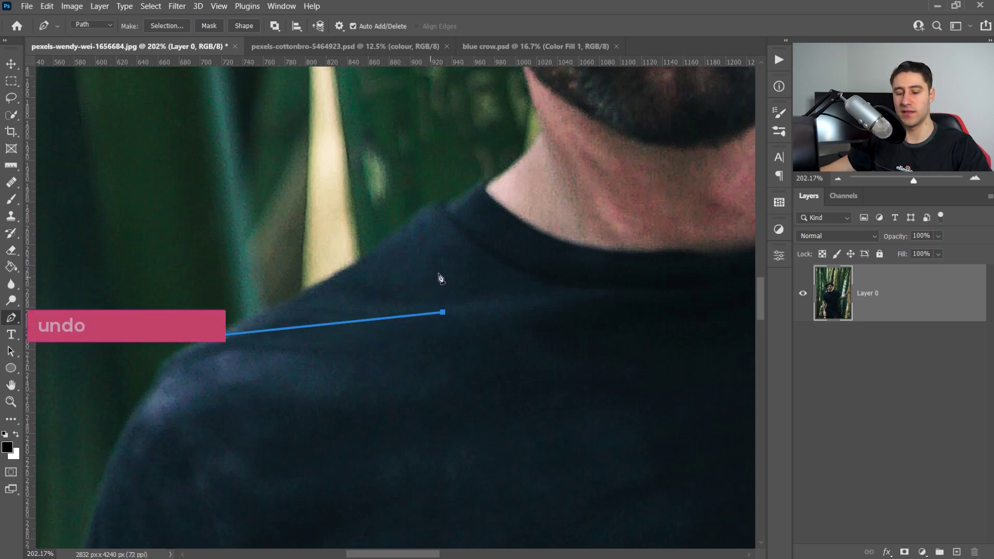
{"action": "key", "text": "ctrl+z"}
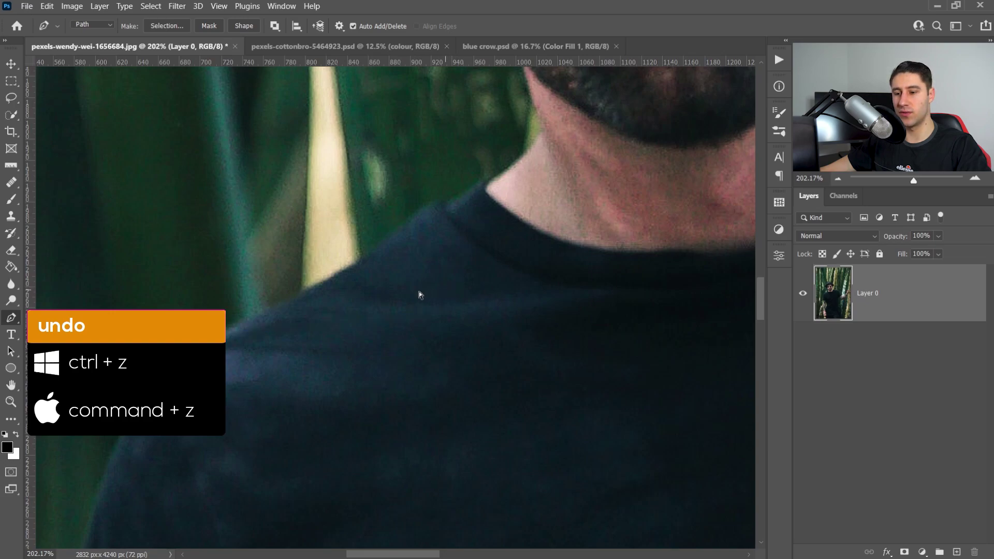
{"action": "left_click_drag", "start_coordinate": [371, 315], "coordinate": [425, 315]}
{"action": "key", "text": "ctrl+z"}
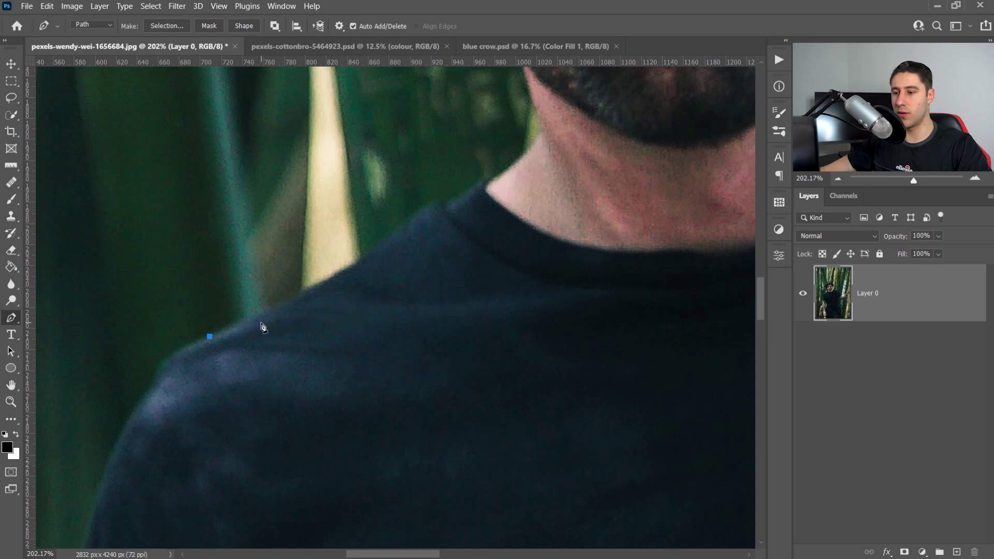
Step: Trace the path along the left shoulder up to where the collar meets the neck
{"action": "left_click", "coordinate": [276, 310]}
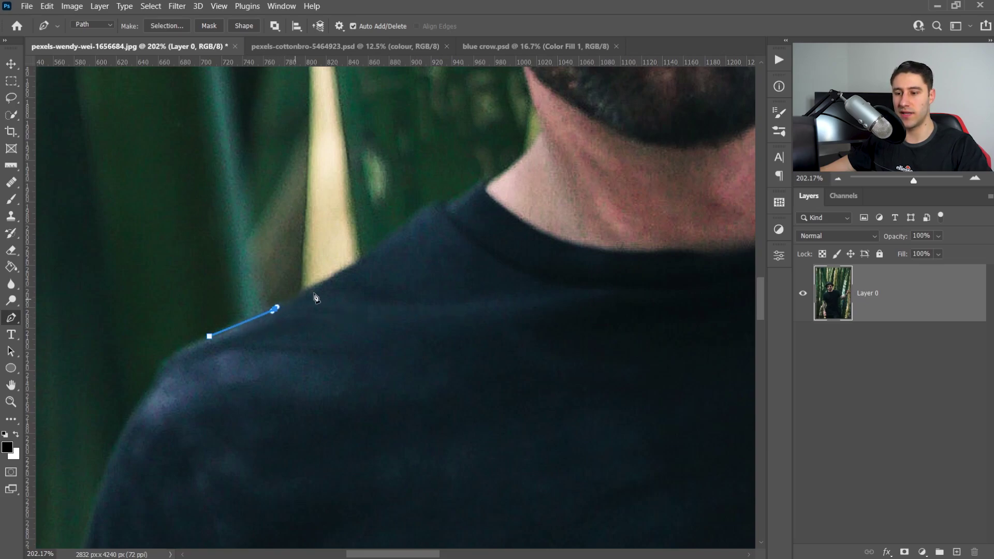
{"action": "left_click", "coordinate": [332, 278]}
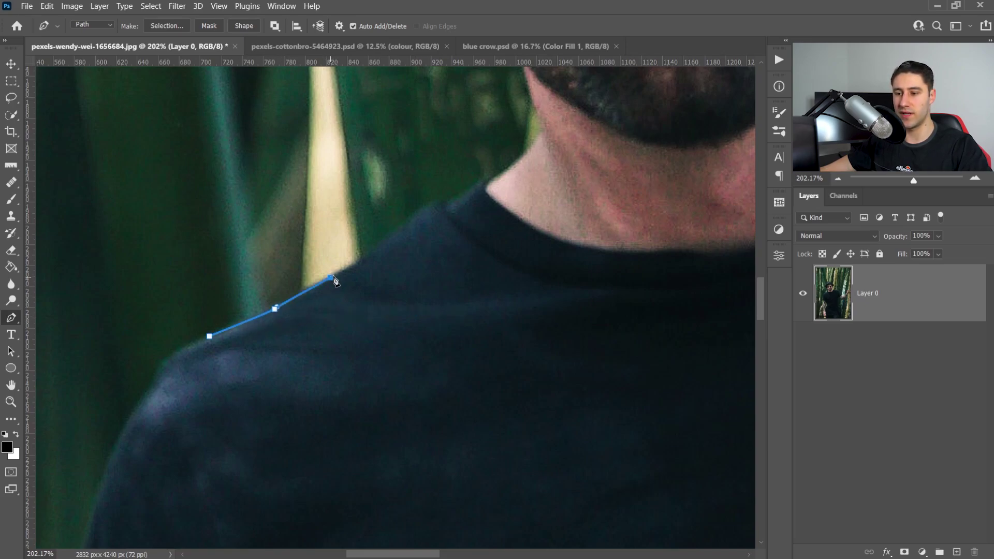
{"action": "left_click", "coordinate": [366, 259]}
{"action": "left_click", "coordinate": [401, 241]}
{"action": "left_click", "coordinate": [456, 206]}
{"action": "scroll", "coordinate": [466, 202], "scroll_direction": "up", "scroll_amount": 3}
{"action": "left_click", "coordinate": [399, 262]}
{"action": "left_click", "coordinate": [433, 278]}
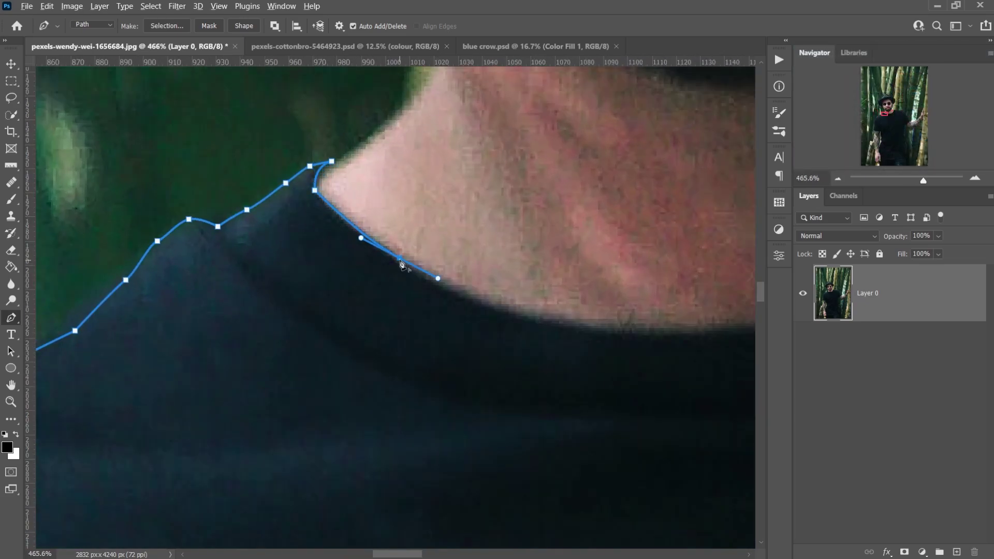
{"action": "scroll", "coordinate": [433, 278], "scroll_direction": "up", "scroll_amount": 2}
{"action": "left_click", "coordinate": [297, 294]}
{"action": "left_click", "coordinate": [449, 306]}
Step: Continue the path around the collar edge below the neck
{"action": "left_click_drag", "start_coordinate": [518, 306], "coordinate": [258, 237]}
{"action": "left_click", "coordinate": [373, 227]}
{"action": "left_click_drag", "start_coordinate": [596, 104], "coordinate": [259, 336]}
{"action": "left_click", "coordinate": [366, 337]}
{"action": "left_click_drag", "start_coordinate": [477, 189], "coordinate": [433, 267]}
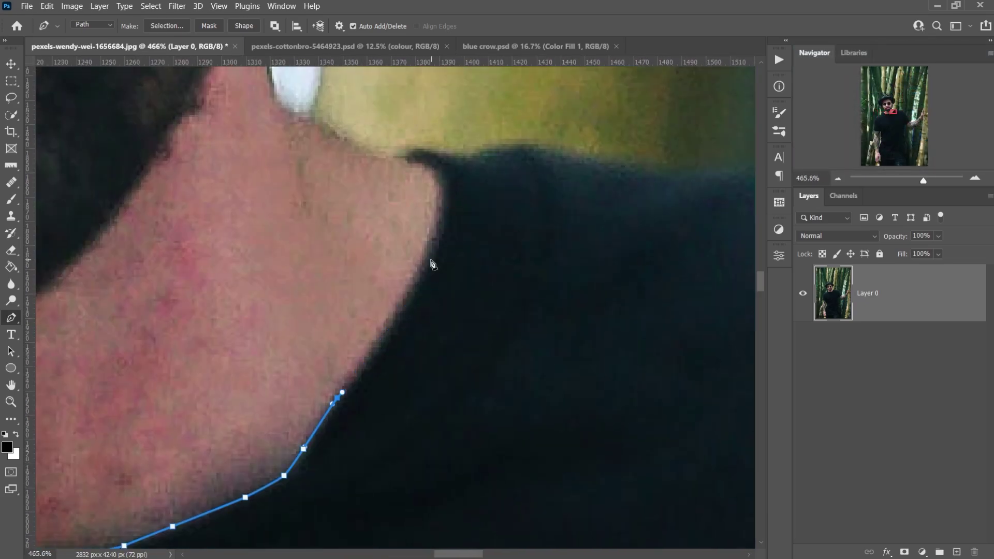
{"action": "left_click", "coordinate": [438, 172]}
{"action": "left_click", "coordinate": [407, 160]}
Step: Trace the right shoulder edge with anchors and a smooth curve over the shoulder
{"action": "left_click_drag", "start_coordinate": [518, 156], "coordinate": [363, 222]}
{"action": "left_click", "coordinate": [389, 222]}
{"action": "left_click_drag", "start_coordinate": [570, 233], "coordinate": [363, 259]}
{"action": "left_click", "coordinate": [488, 254]}
{"action": "left_click_drag", "start_coordinate": [518, 259], "coordinate": [311, 233]}
{"action": "left_click", "coordinate": [299, 233]}
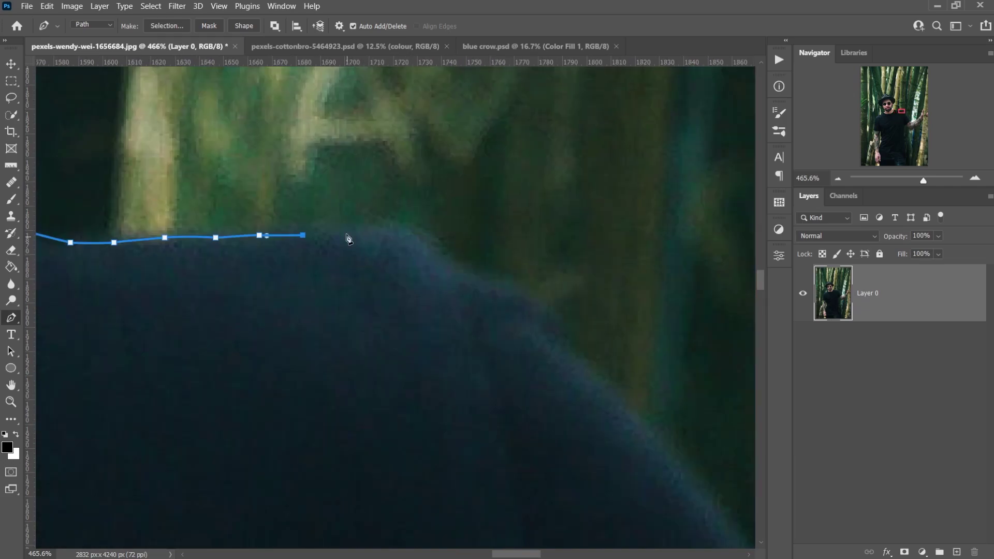
{"action": "left_click", "coordinate": [309, 179]}
{"action": "left_click_drag", "start_coordinate": [418, 250], "coordinate": [439, 309]}
Step: Trace down the right sleeve edge, along its hem, and into the underarm
{"action": "left_click_drag", "start_coordinate": [429, 270], "coordinate": [355, 223]}
{"action": "left_click", "coordinate": [422, 284]}
{"action": "left_click_drag", "start_coordinate": [511, 362], "coordinate": [356, 289]}
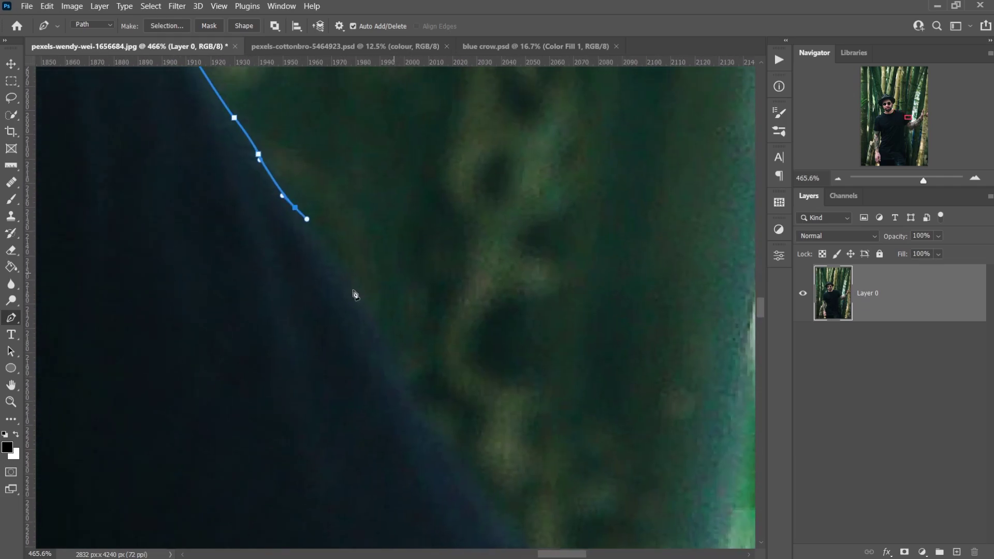
{"action": "left_click", "coordinate": [371, 228]}
{"action": "left_click", "coordinate": [482, 344]}
{"action": "left_click_drag", "start_coordinate": [518, 310], "coordinate": [363, 207]}
{"action": "left_click", "coordinate": [433, 279]}
{"action": "left_click", "coordinate": [370, 288]}
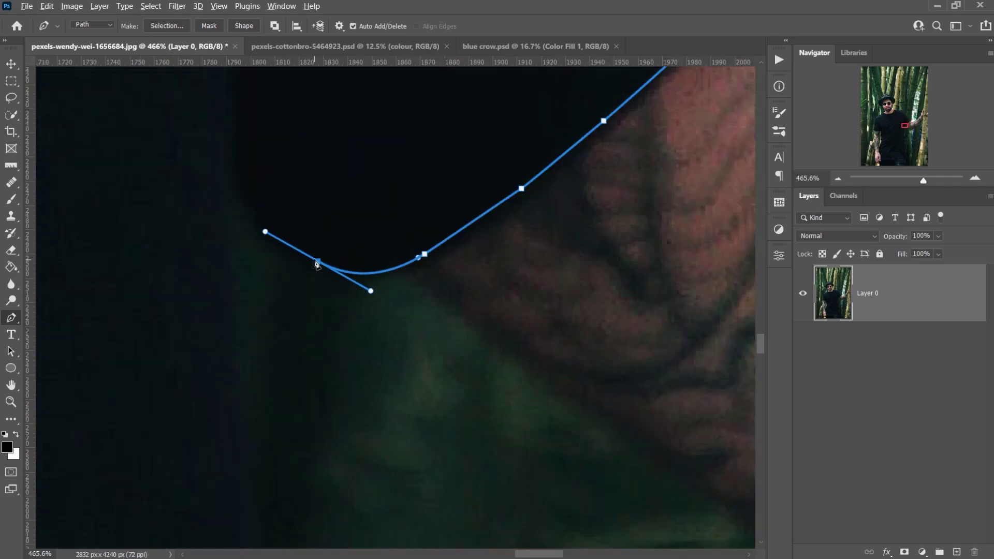
Step: Trace the path down the shirt's side and along the bottom hem
{"action": "left_click_drag", "start_coordinate": [363, 259], "coordinate": [518, 155]}
{"action": "left_click", "coordinate": [413, 188]}
{"action": "left_click_drag", "start_coordinate": [415, 206], "coordinate": [551, 145]}
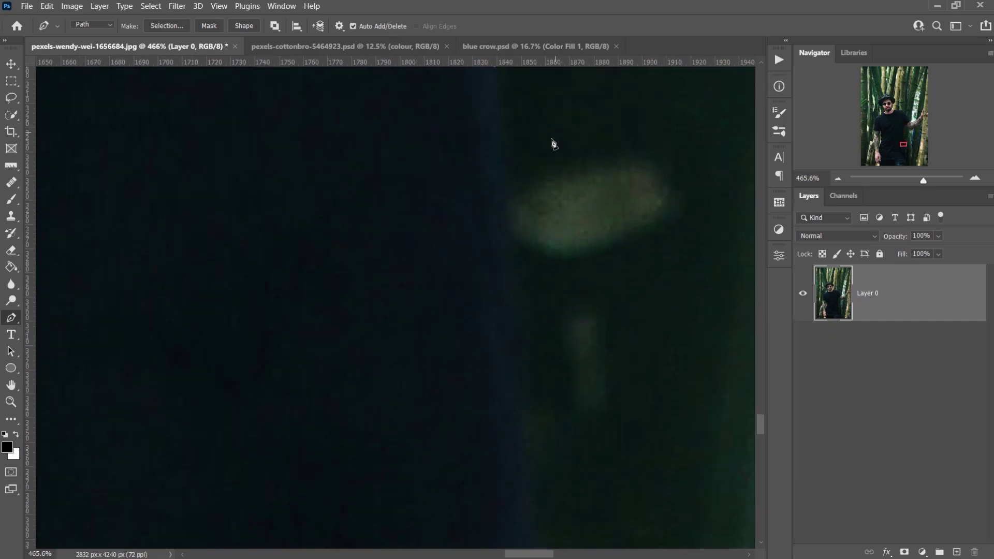
{"action": "scroll", "coordinate": [527, 289], "scroll_direction": "down", "scroll_amount": 2}
{"action": "left_click_drag", "start_coordinate": [521, 243], "coordinate": [522, 254]}
{"action": "left_click_drag", "start_coordinate": [526, 289], "coordinate": [635, 321]}
{"action": "left_click", "coordinate": [641, 373]}
{"action": "left_click", "coordinate": [644, 395]}
Step: Carry the path along the hem where it meets the hand and fingers
{"action": "scroll", "coordinate": [615, 255], "scroll_direction": "down", "scroll_amount": 2}
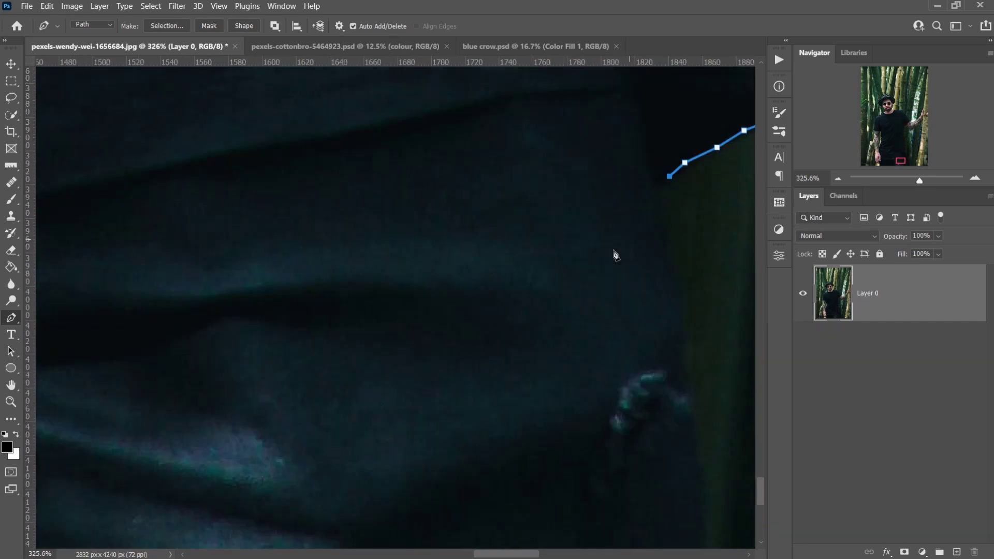
{"action": "left_click_drag", "start_coordinate": [614, 255], "coordinate": [518, 259]}
{"action": "left_click", "coordinate": [422, 236]}
{"action": "left_click", "coordinate": [289, 278]}
{"action": "scroll", "coordinate": [506, 269], "scroll_direction": "up", "scroll_amount": 2}
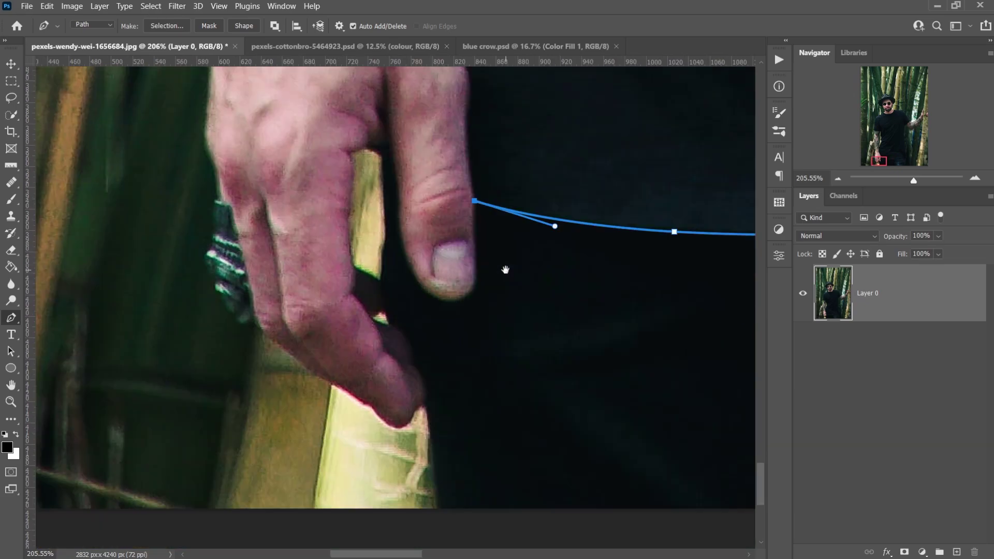
{"action": "left_click", "coordinate": [475, 412]}
{"action": "left_click", "coordinate": [461, 220]}
Step: Trace the path up the arm's edge past the wrist toward the left sleeve
{"action": "left_click_drag", "start_coordinate": [459, 207], "coordinate": [497, 518]}
{"action": "left_click", "coordinate": [473, 196]}
{"action": "left_click_drag", "start_coordinate": [535, 121], "coordinate": [455, 304]}
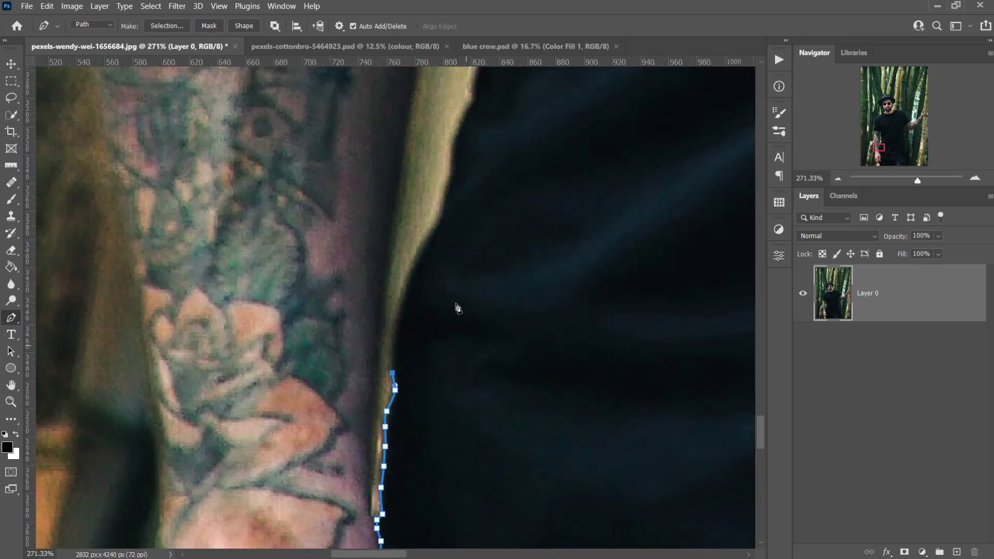
{"action": "left_click", "coordinate": [436, 276]}
{"action": "left_click_drag", "start_coordinate": [441, 269], "coordinate": [456, 383]}
{"action": "left_click_drag", "start_coordinate": [511, 240], "coordinate": [533, 316]}
{"action": "left_click", "coordinate": [499, 271]}
{"action": "left_click_drag", "start_coordinate": [499, 271], "coordinate": [518, 394]}
{"action": "left_click", "coordinate": [539, 238]}
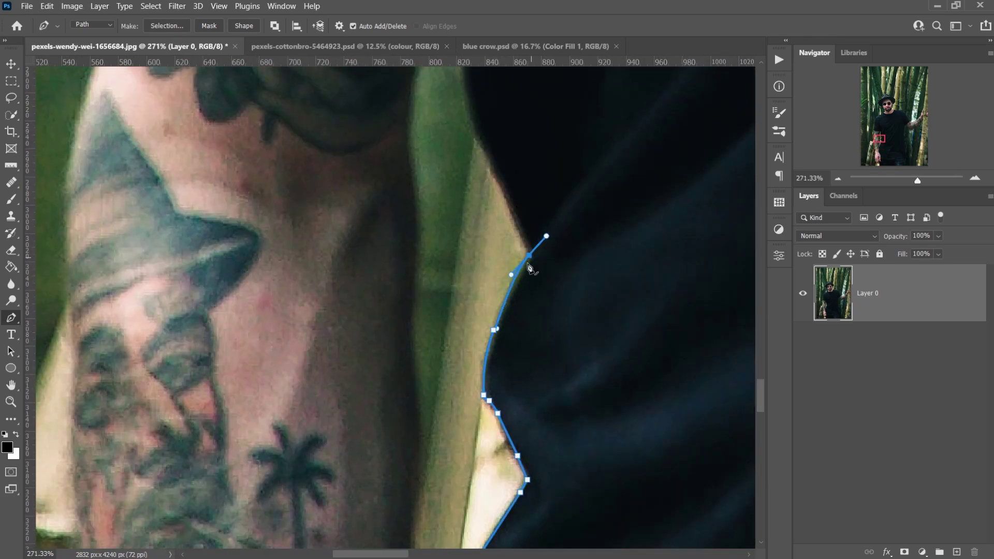
{"action": "left_click_drag", "start_coordinate": [528, 266], "coordinate": [549, 394]}
{"action": "left_click", "coordinate": [505, 110]}
{"action": "left_click_drag", "start_coordinate": [507, 97], "coordinate": [493, 278]}
Step: Trace the left sleeve hem and outer edge, closing the path at the shoulder
{"action": "left_click", "coordinate": [315, 289]}
{"action": "left_click", "coordinate": [189, 267]}
{"action": "left_click_drag", "start_coordinate": [189, 267], "coordinate": [378, 362]}
{"action": "left_click", "coordinate": [262, 307]}
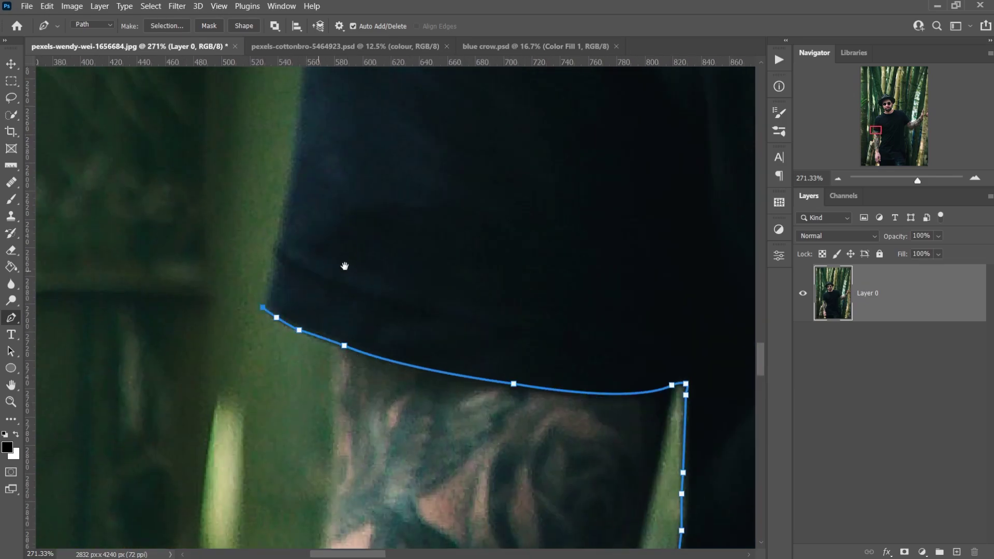
{"action": "left_click_drag", "start_coordinate": [345, 266], "coordinate": [362, 492]}
{"action": "left_click", "coordinate": [372, 285]}
{"action": "left_click_drag", "start_coordinate": [376, 257], "coordinate": [409, 466]}
{"action": "left_click", "coordinate": [429, 282]}
{"action": "scroll", "coordinate": [428, 319], "scroll_direction": "up", "scroll_amount": 3}
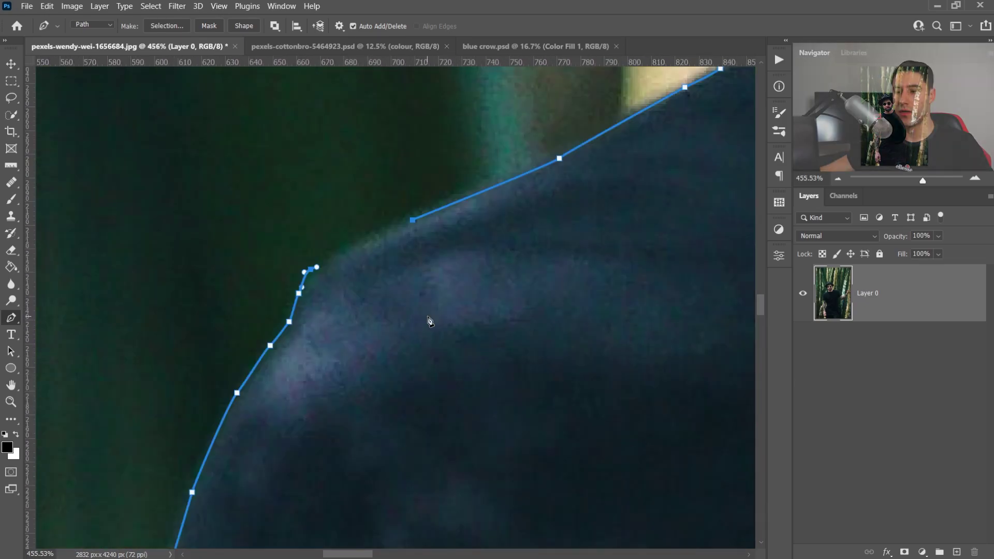
{"action": "left_click", "coordinate": [413, 221]}
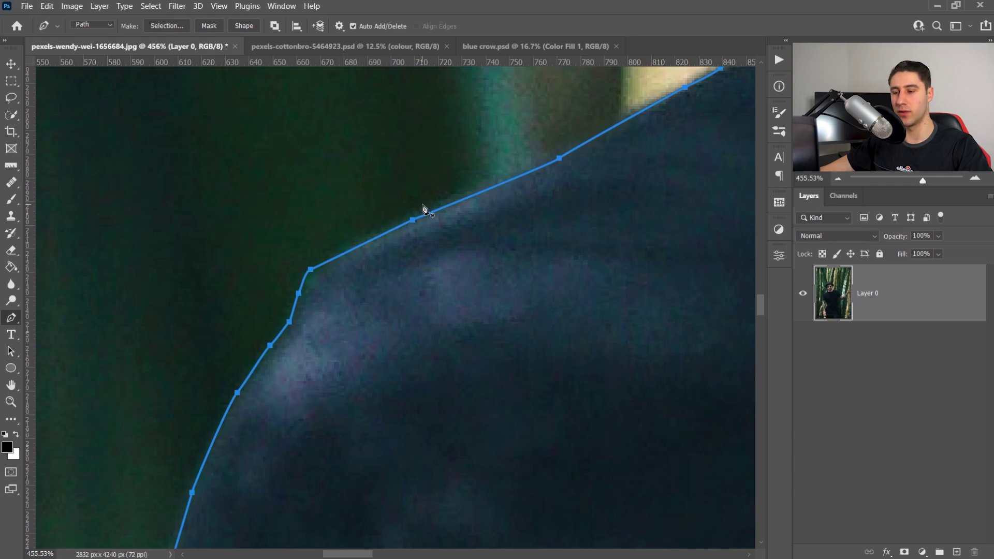
Step: Turn the closed shirt path into a selection with a 1 px feather
{"action": "key", "text": "ctrl+0"}
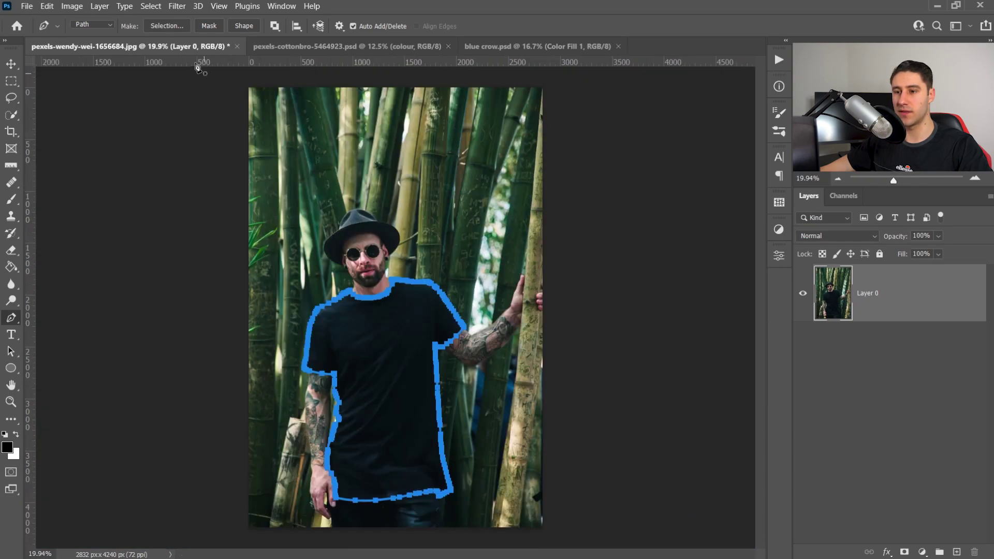
{"action": "left_click", "coordinate": [168, 26]}
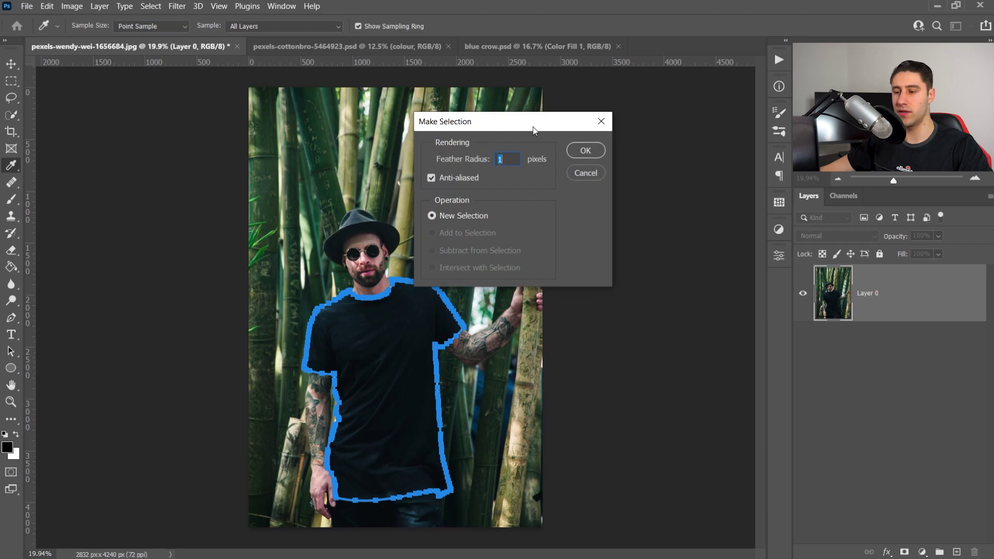
{"action": "left_click", "coordinate": [586, 152]}
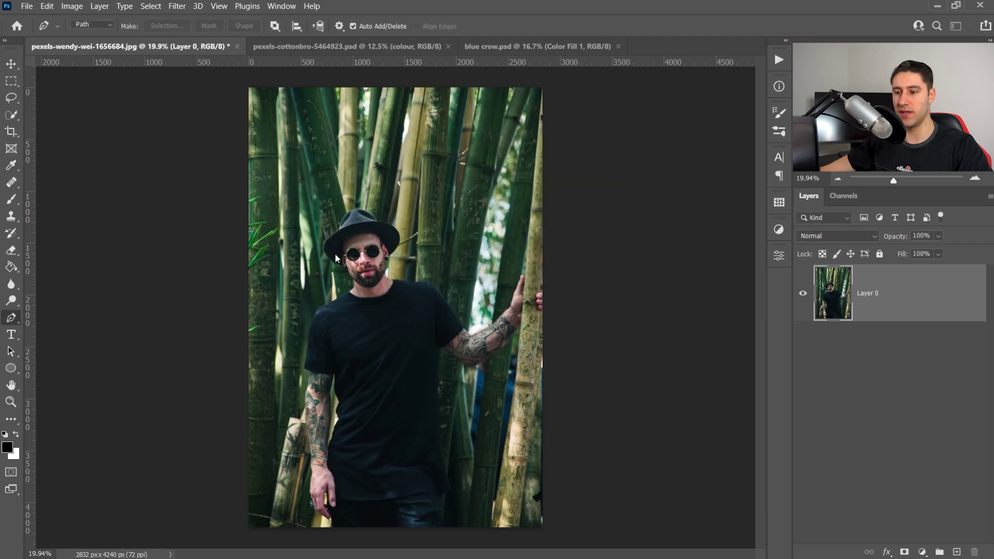
Step: Create a new layer group above Layer 0 and name it 'colour'
{"action": "key", "text": "v"}
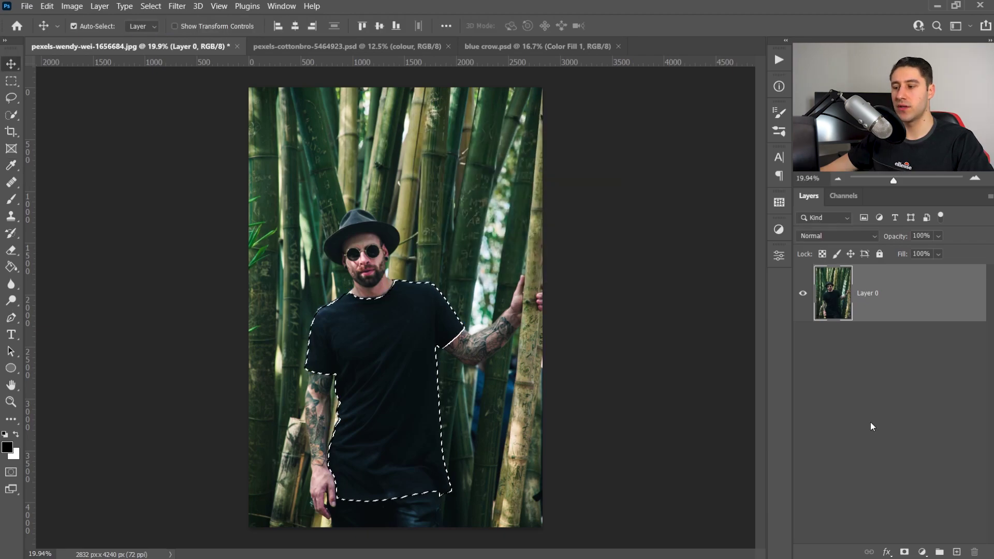
{"action": "left_click", "coordinate": [940, 552]}
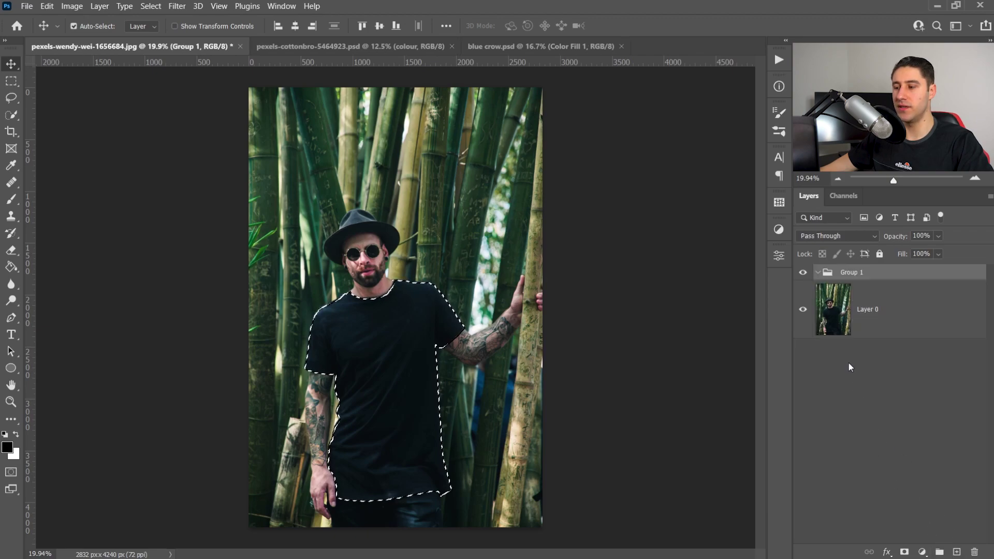
{"action": "double_click", "coordinate": [856, 276]}
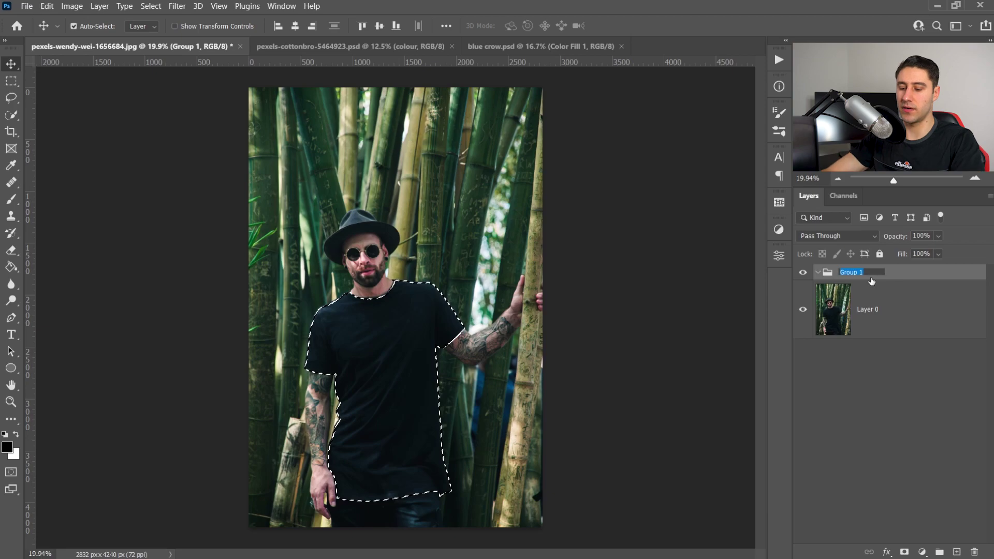
{"action": "type", "text": "colour"}
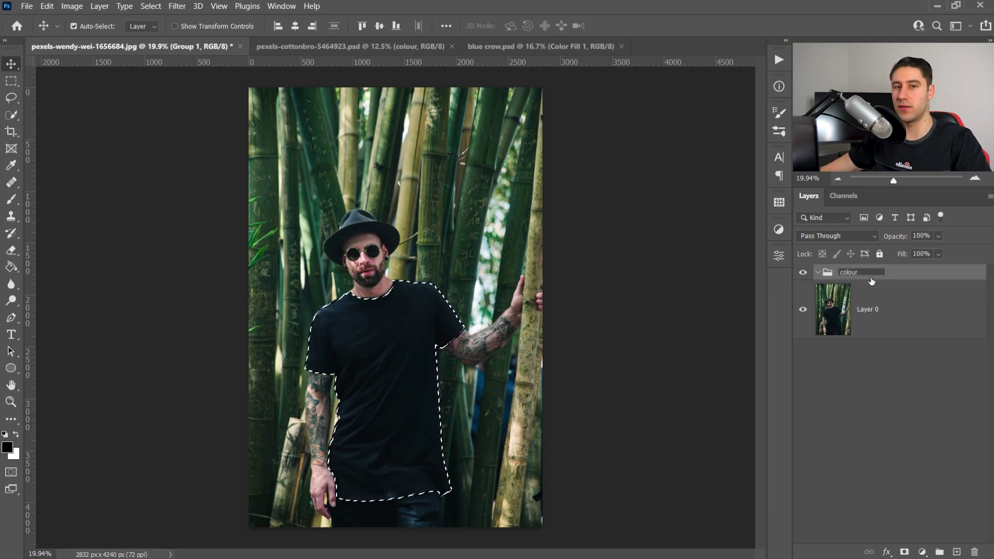
{"action": "left_click", "coordinate": [879, 311]}
{"action": "left_click", "coordinate": [865, 275]}
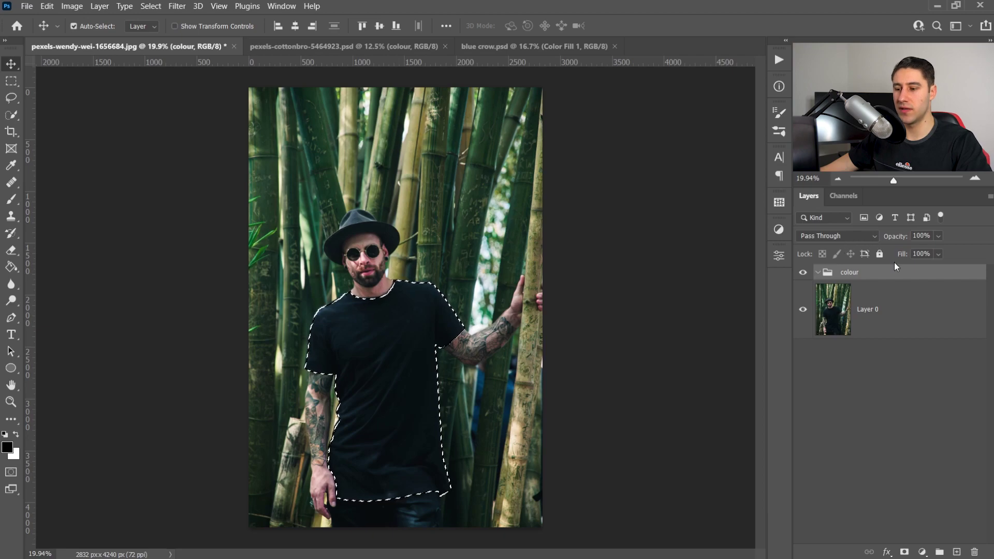
{"action": "left_click", "coordinate": [924, 553]}
Step: Add a Solid Color fill of purple 7800ff and set its blend mode to Color
{"action": "left_click", "coordinate": [896, 325]}
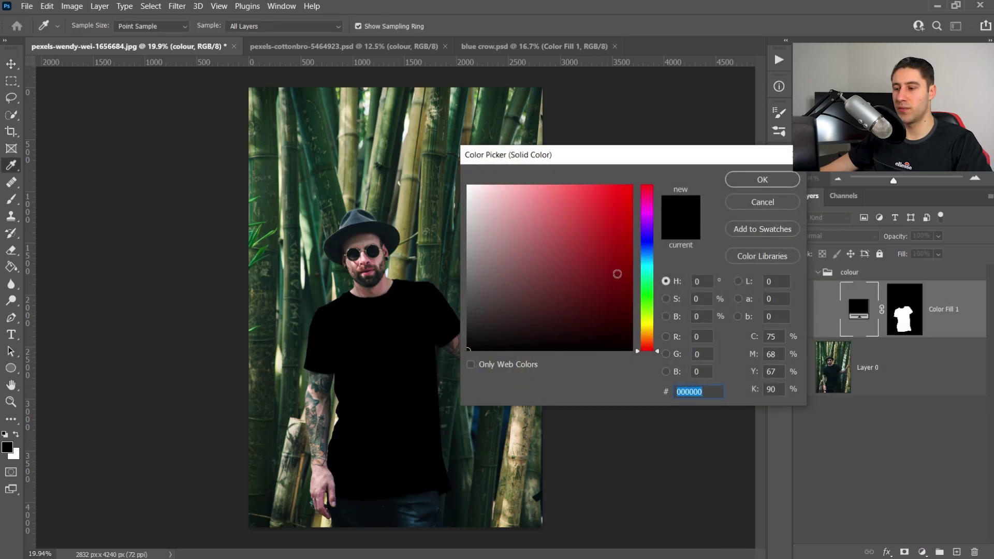
{"action": "type", "text": "ff0000"}
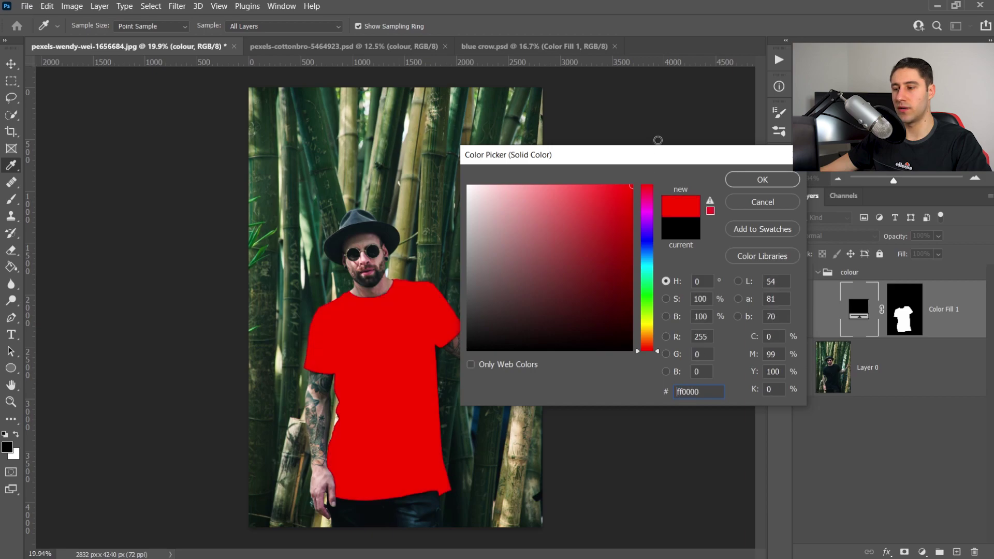
{"action": "left_click_drag", "start_coordinate": [651, 240], "coordinate": [642, 231]}
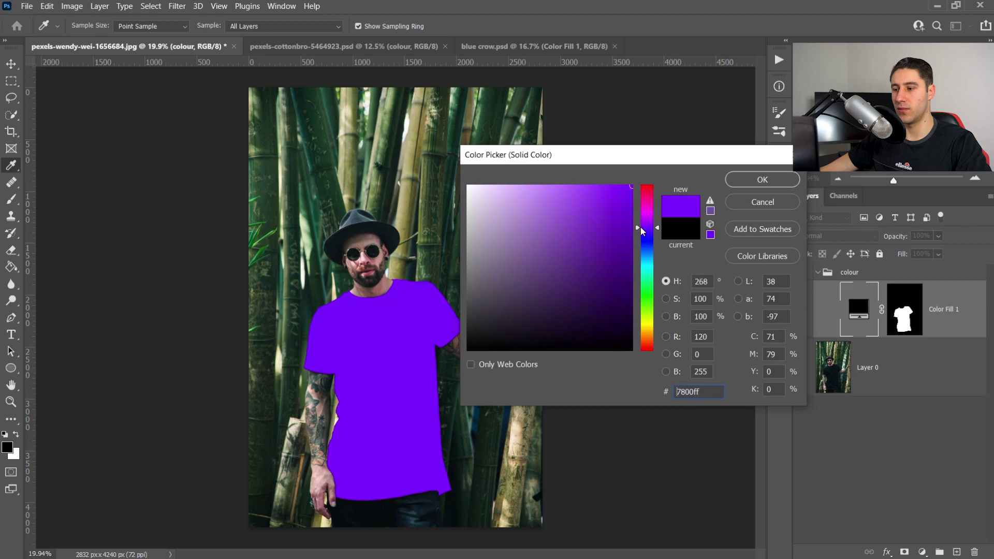
{"action": "left_click", "coordinate": [756, 180]}
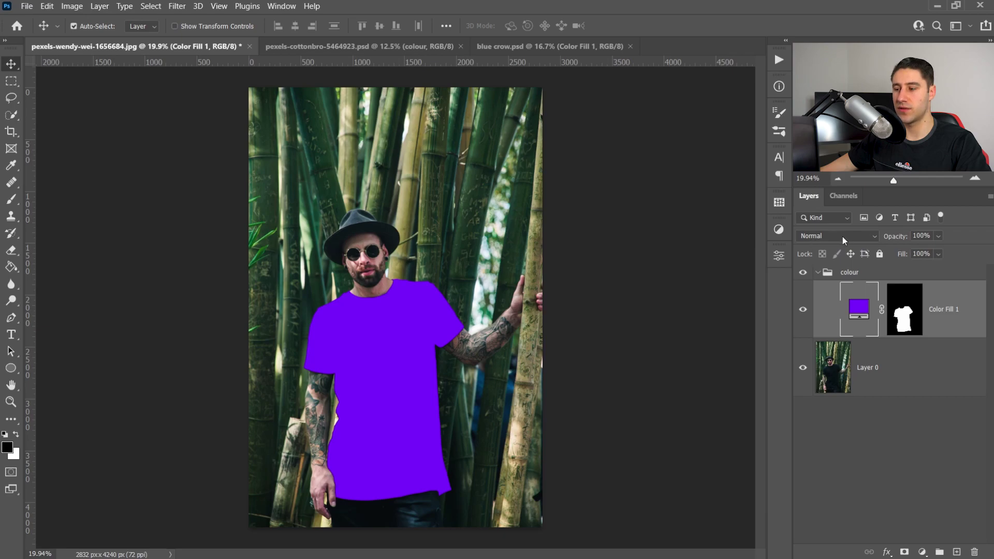
{"action": "left_click", "coordinate": [819, 235]}
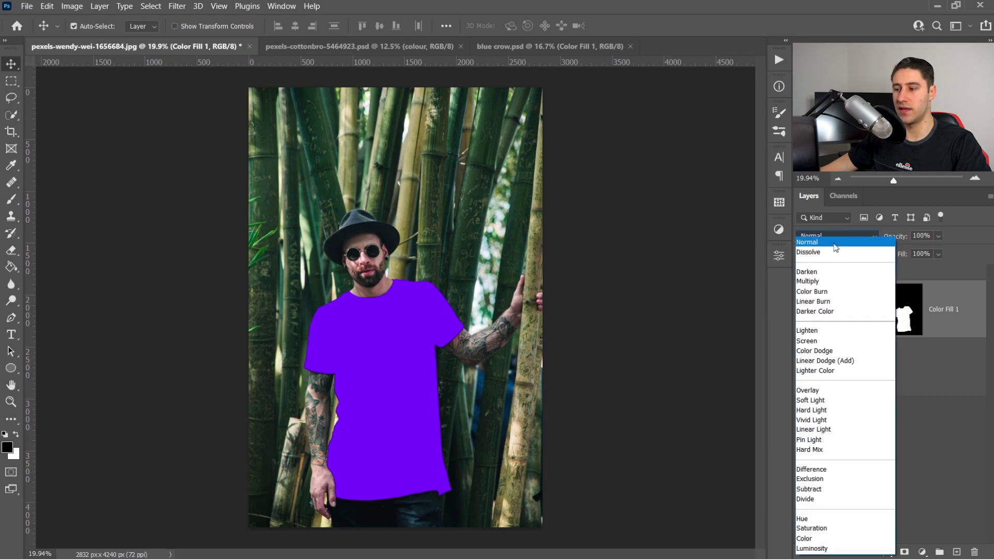
{"action": "left_click", "coordinate": [806, 538]}
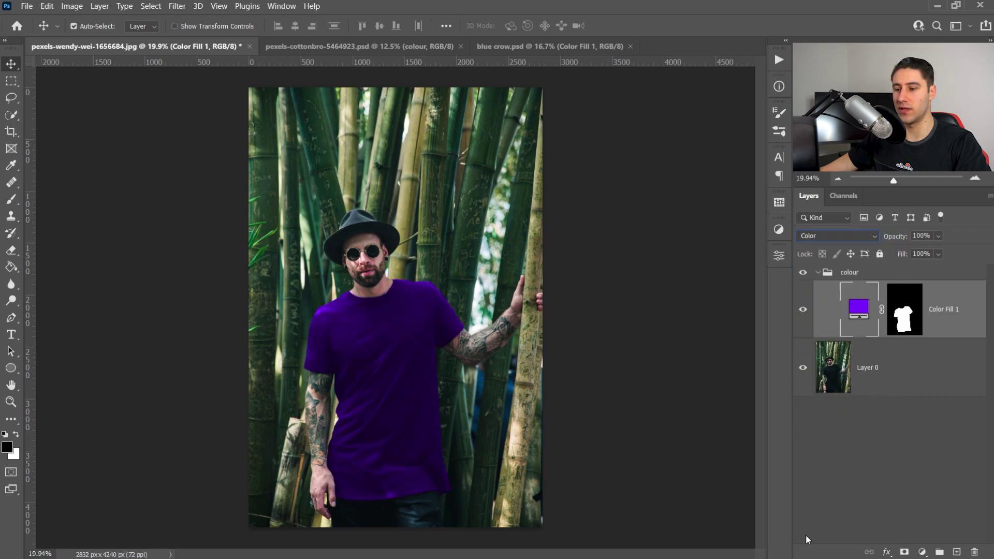
Step: Reload the shirt selection from Color Fill 1's mask and show the Adjustments panel
{"action": "left_click", "coordinate": [909, 311], "text": "ctrl"}
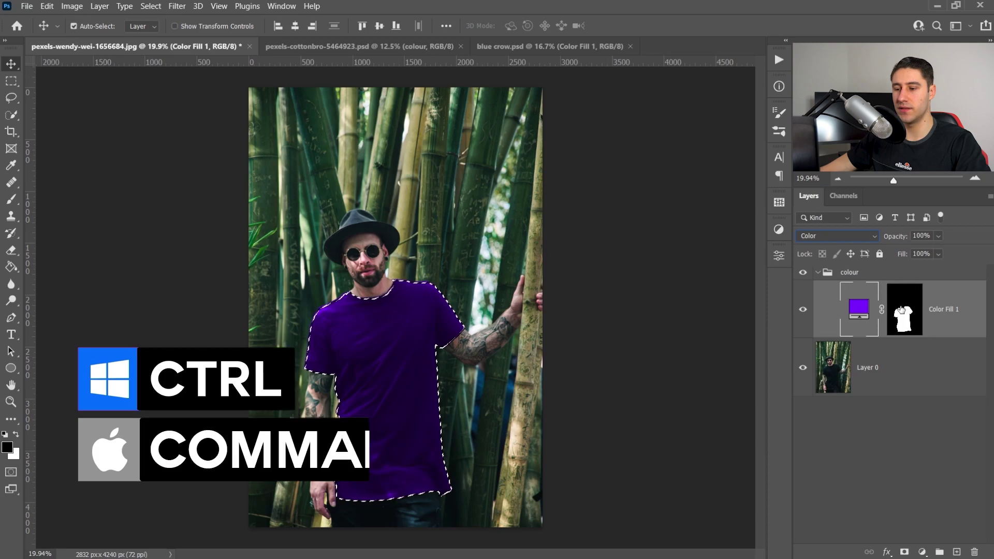
{"action": "key", "text": "alt+bracketleft"}
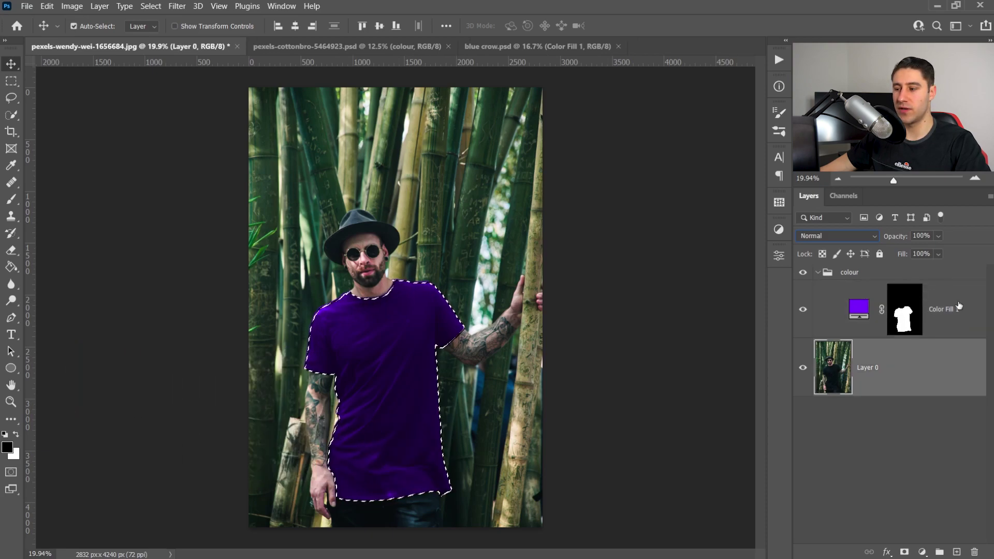
{"action": "left_click", "coordinate": [948, 308]}
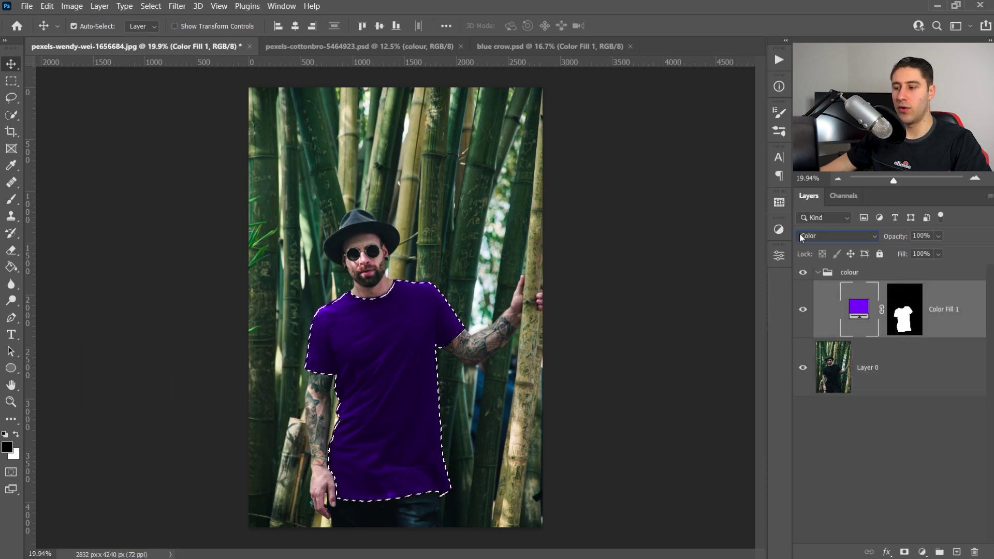
{"action": "left_click", "coordinate": [779, 230]}
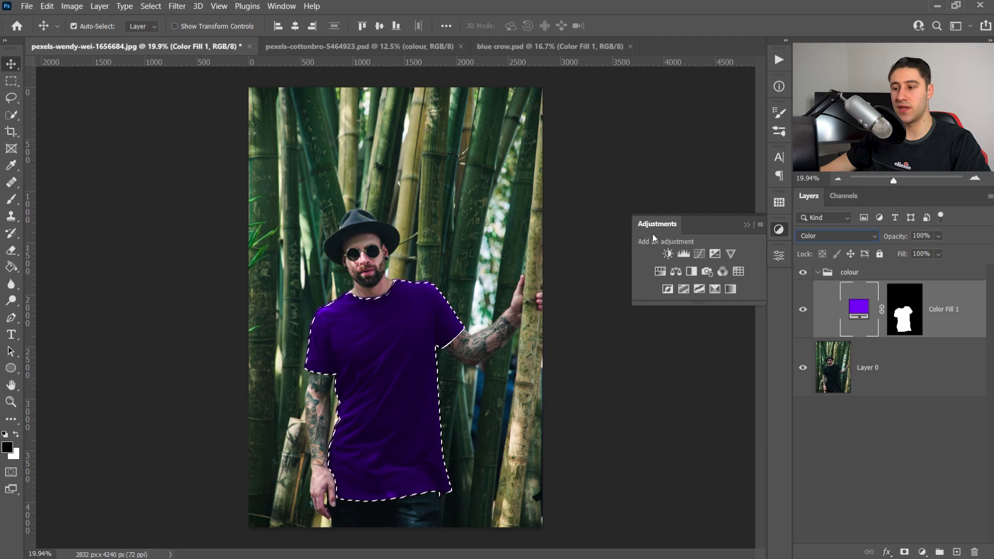
{"action": "left_click", "coordinate": [287, 6]}
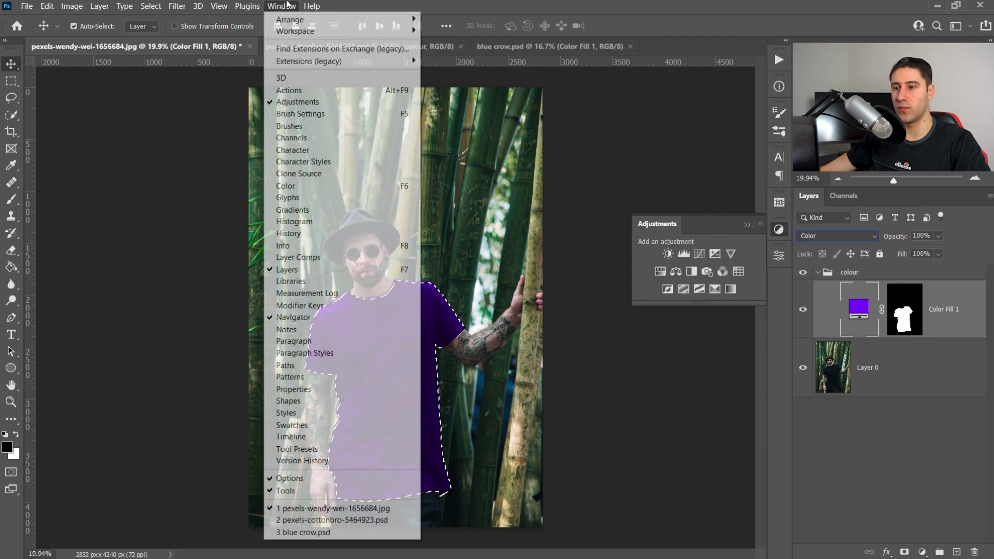
{"action": "key", "text": "Escape"}
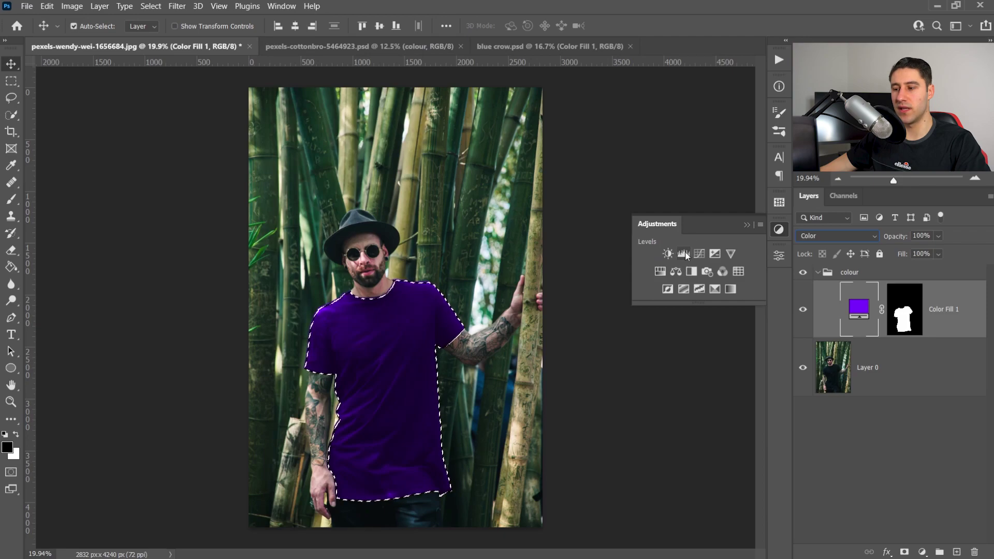
Step: Add a Levels adjustment for the shirt with input levels 0, 1.23 and 255
{"action": "left_click", "coordinate": [683, 253]}
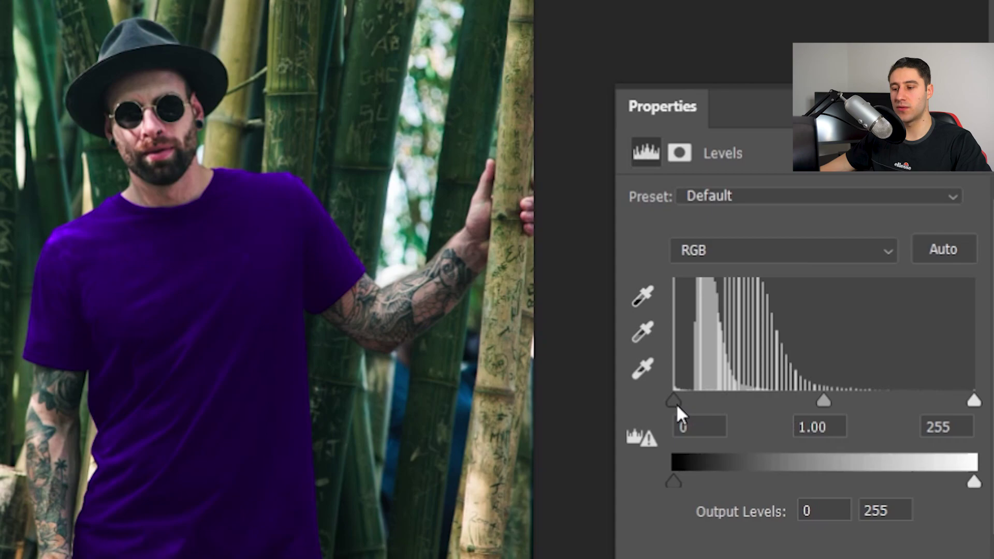
{"action": "left_click_drag", "start_coordinate": [677, 404], "coordinate": [704, 403]}
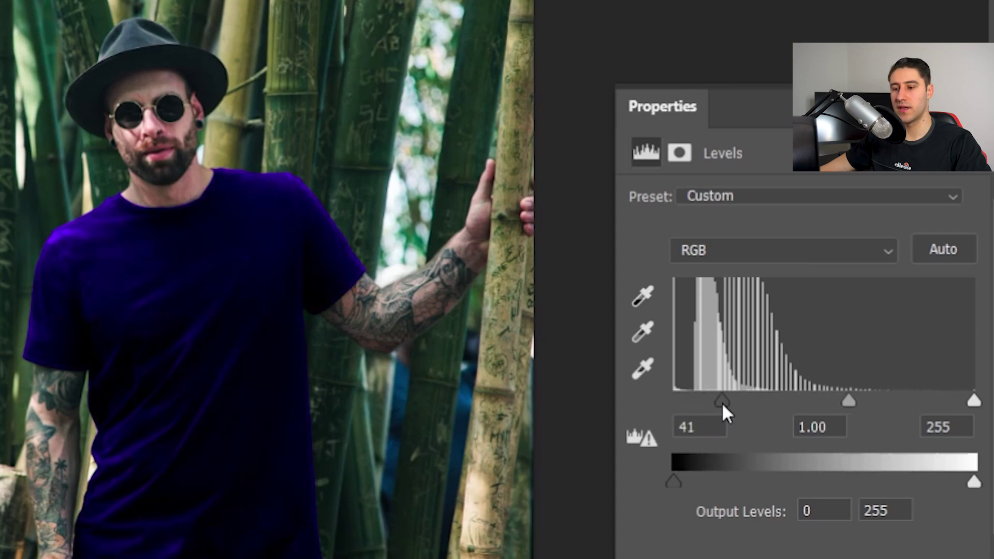
{"action": "left_click_drag", "start_coordinate": [723, 405], "coordinate": [674, 399]}
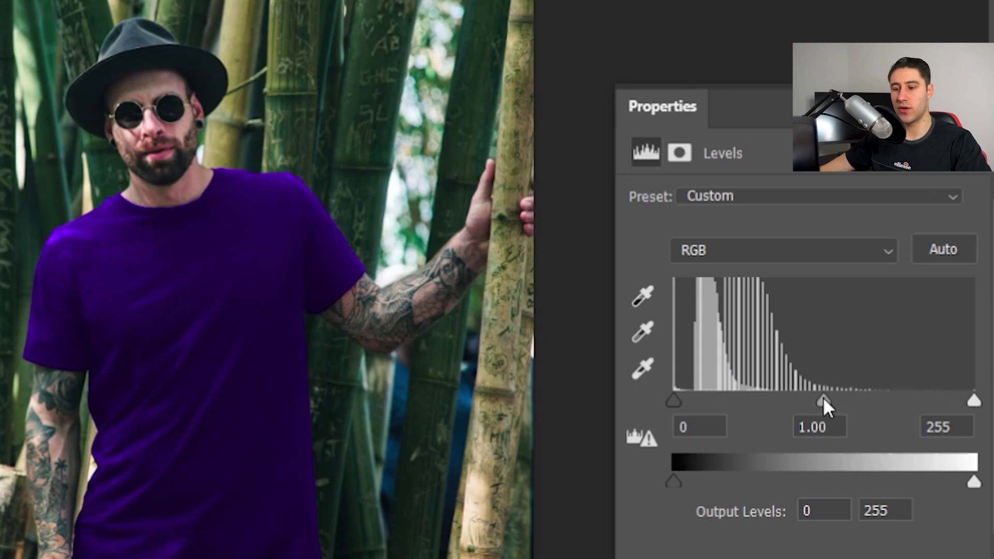
{"action": "mouse_move", "coordinate": [823, 396]}
{"action": "left_mouse_down"}
{"action": "mouse_move", "coordinate": [690, 379]}
{"action": "mouse_move", "coordinate": [811, 396]}
{"action": "left_mouse_up"}
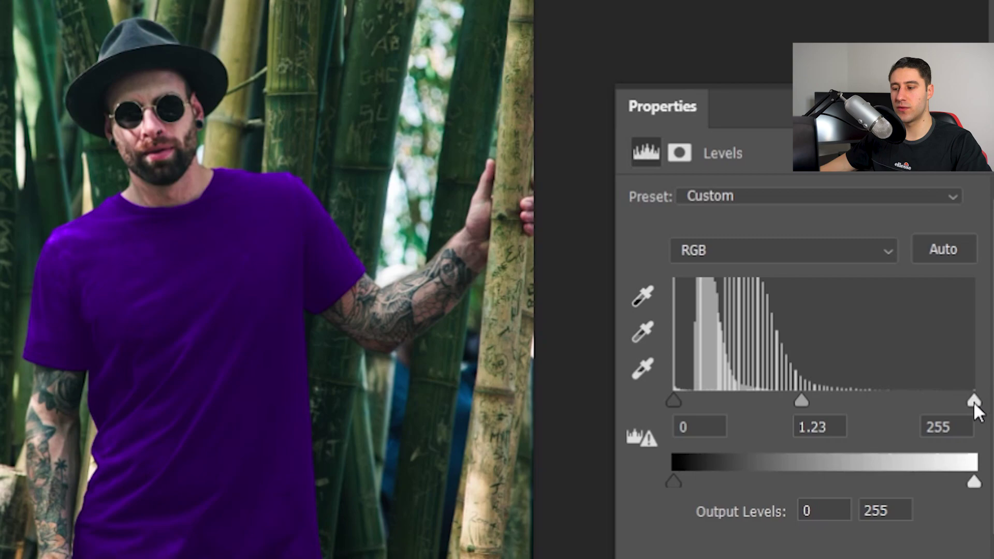
{"action": "mouse_move", "coordinate": [974, 402]}
{"action": "left_mouse_down"}
{"action": "mouse_move", "coordinate": [717, 380]}
{"action": "mouse_move", "coordinate": [974, 400]}
{"action": "left_mouse_up"}
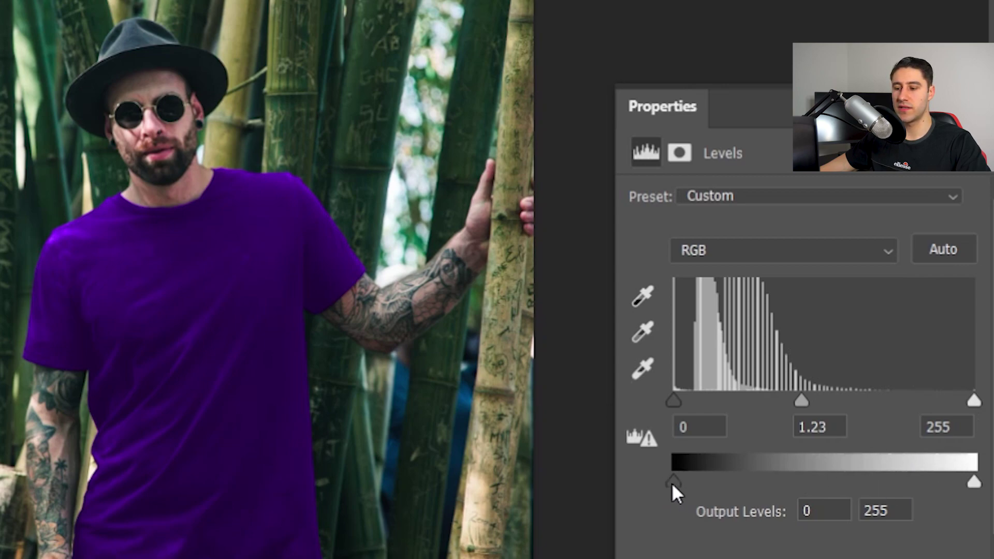
Step: Set the shirt's Levels to input 22, 1.15, 223 and output 0–201
{"action": "left_click_drag", "start_coordinate": [673, 483], "coordinate": [639, 466]}
{"action": "left_click_drag", "start_coordinate": [973, 484], "coordinate": [910, 483]}
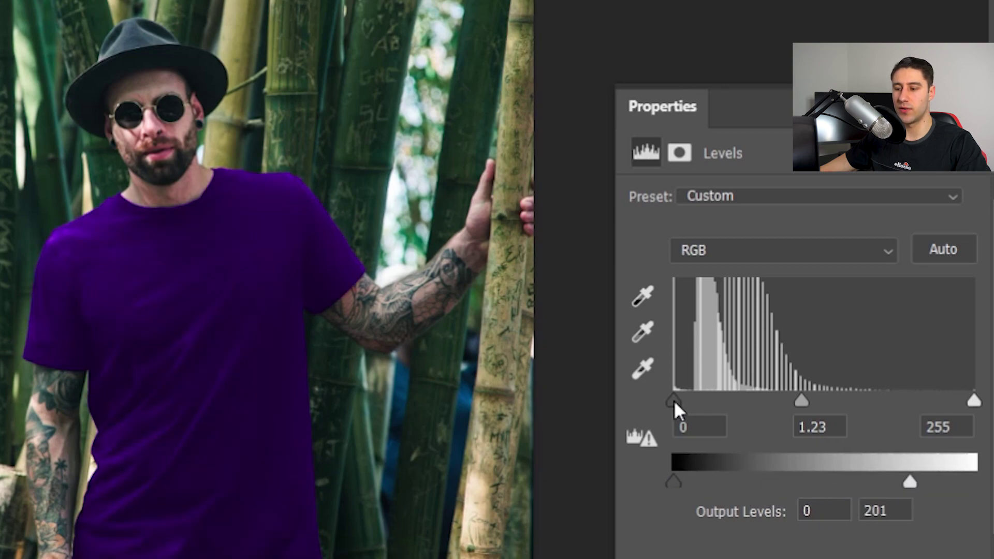
{"action": "left_click_drag", "start_coordinate": [674, 401], "coordinate": [701, 403]}
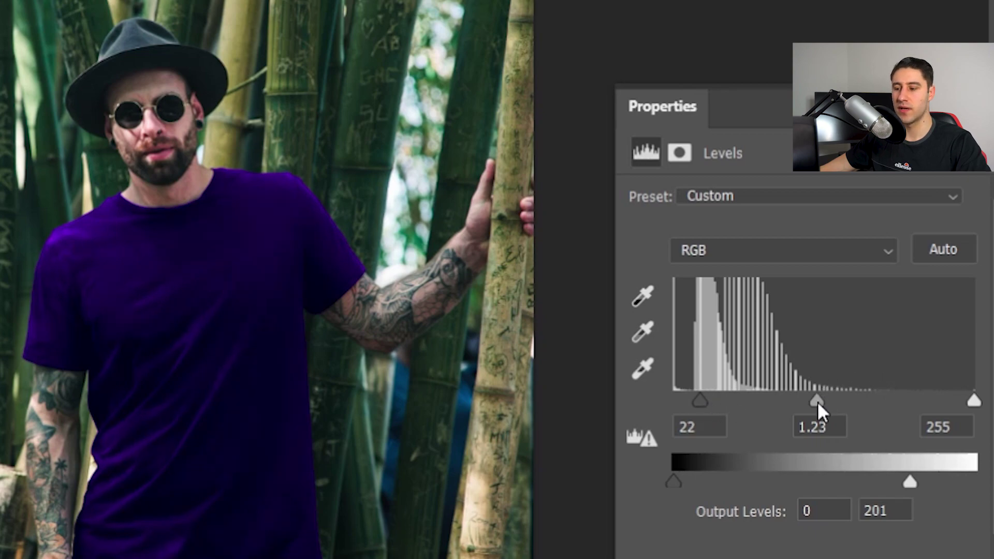
{"action": "mouse_move", "coordinate": [817, 402]}
{"action": "left_mouse_down"}
{"action": "mouse_move", "coordinate": [849, 402]}
{"action": "mouse_move", "coordinate": [803, 400]}
{"action": "mouse_move", "coordinate": [825, 396]}
{"action": "left_mouse_up"}
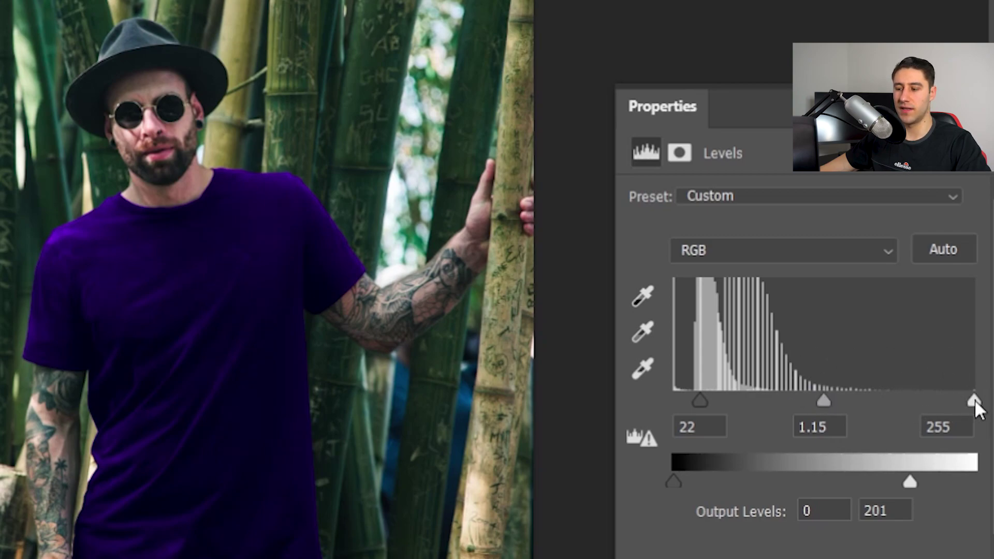
{"action": "left_click_drag", "start_coordinate": [975, 399], "coordinate": [937, 391]}
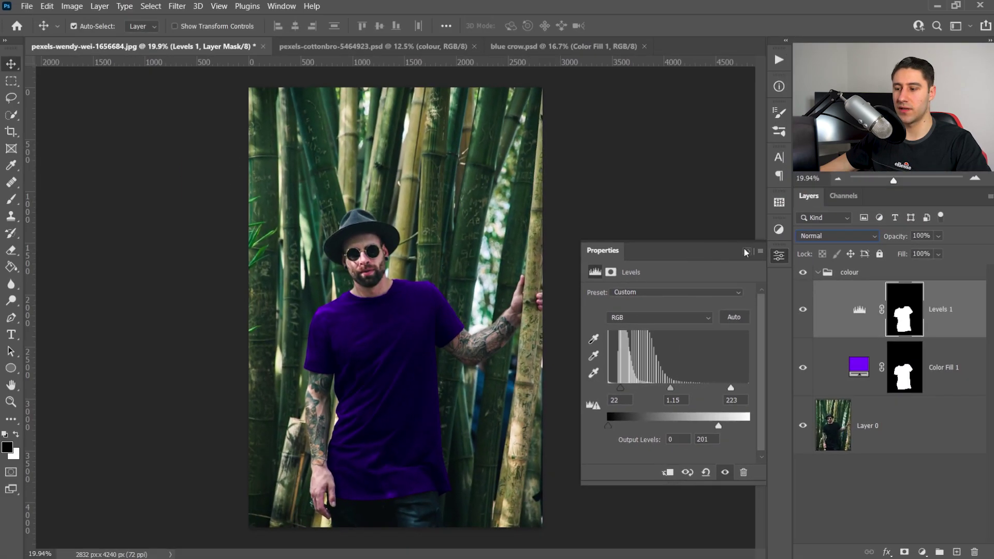
Step: Reopen Color Fill 1's colour and shift its hue for a deeper, muted purple shirt
{"action": "left_click", "coordinate": [746, 252]}
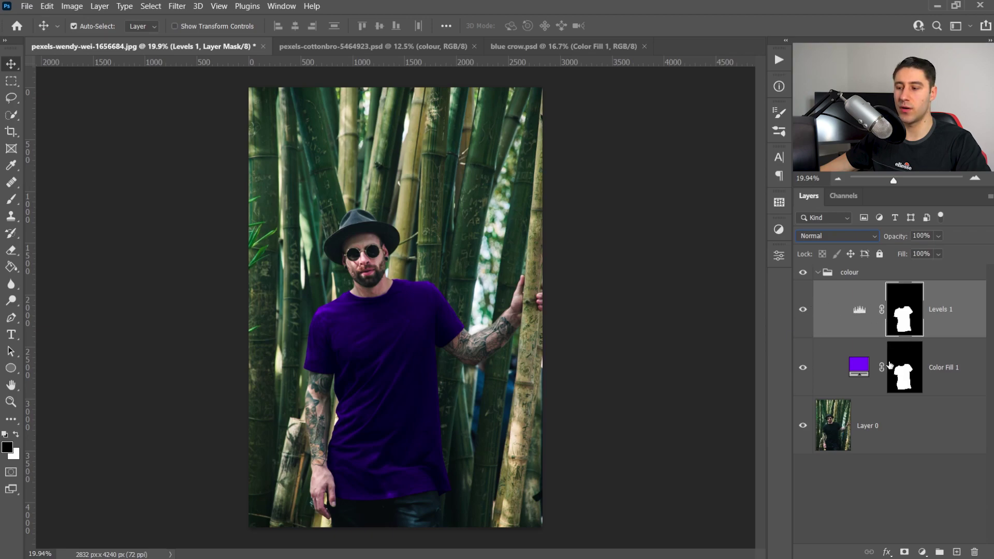
{"action": "left_click", "coordinate": [858, 368]}
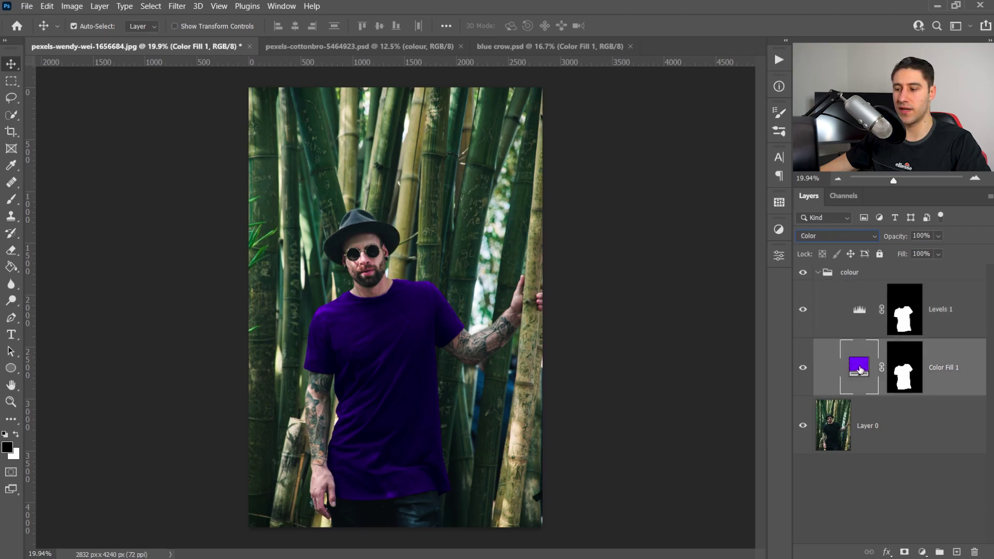
{"action": "double_click", "coordinate": [856, 366]}
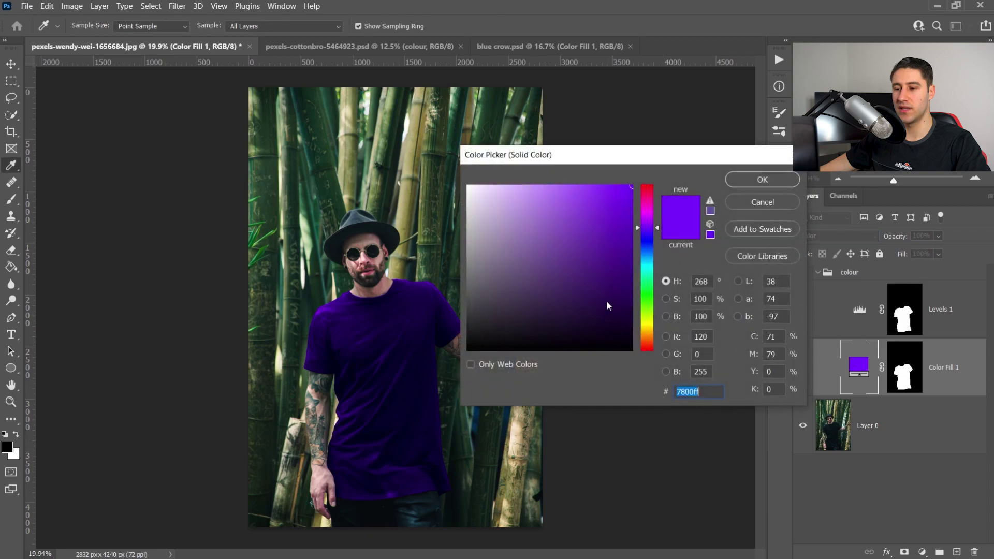
{"action": "left_click_drag", "start_coordinate": [645, 237], "coordinate": [643, 327]}
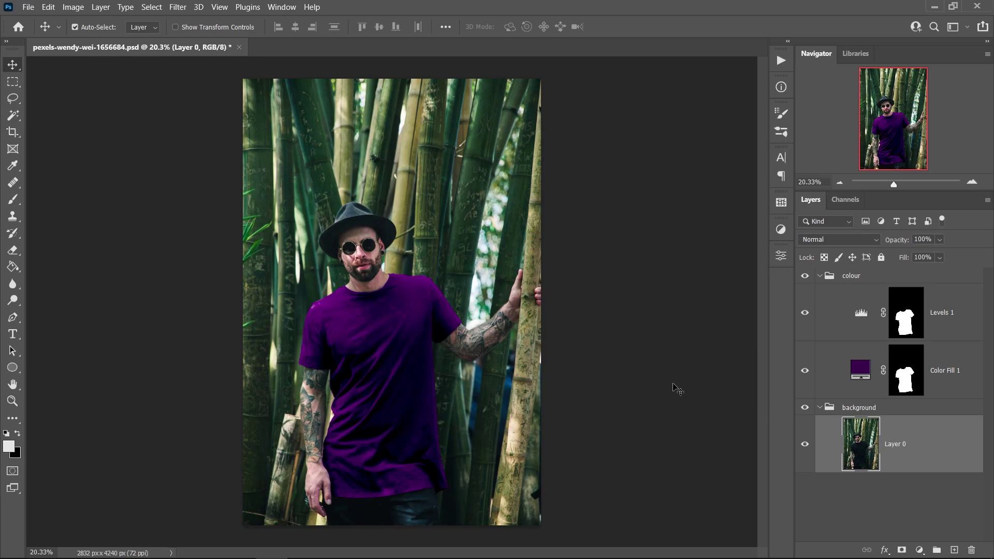
Step: Change Color Fill 1 to dark teal 004b4c
{"action": "double_click", "coordinate": [861, 368]}
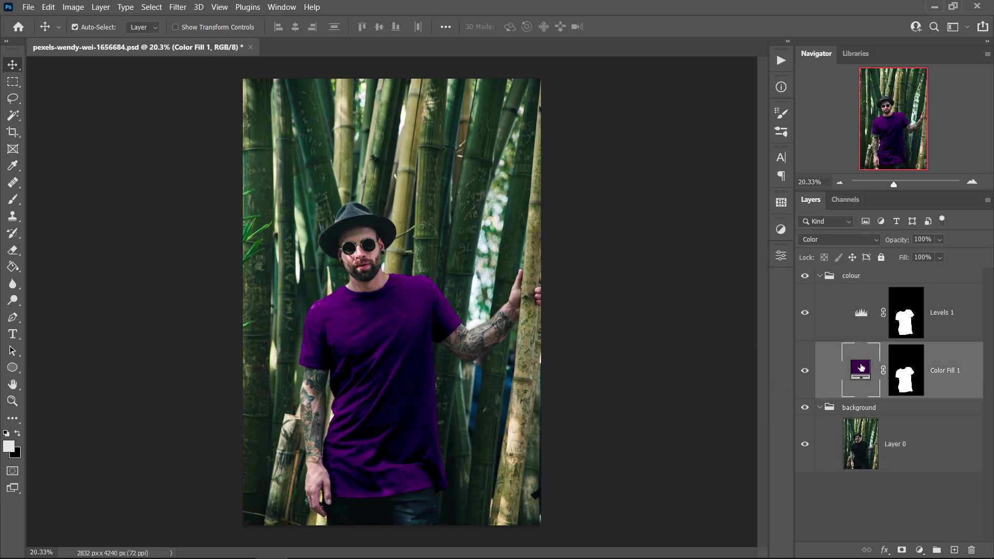
{"action": "left_click", "coordinate": [575, 375]}
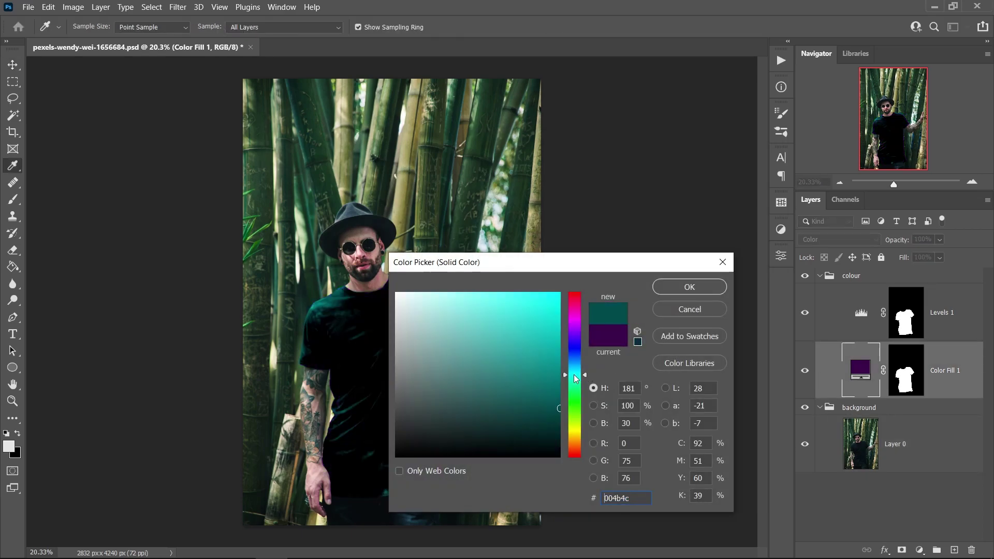
{"action": "left_click", "coordinate": [690, 287]}
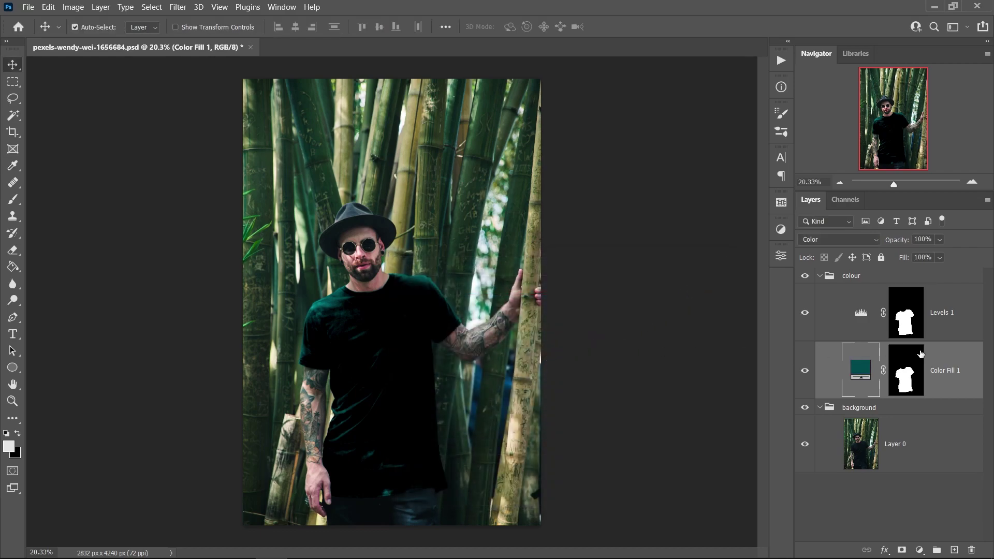
Step: Lower the Levels 1 black input to 14 to brighten the teal shirt
{"action": "double_click", "coordinate": [862, 314]}
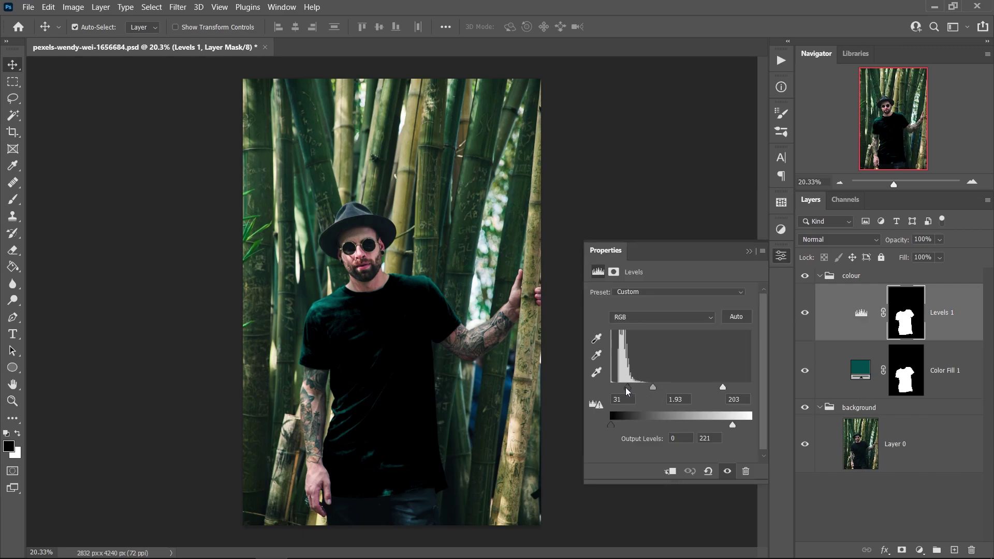
{"action": "left_click_drag", "start_coordinate": [626, 389], "coordinate": [622, 390]}
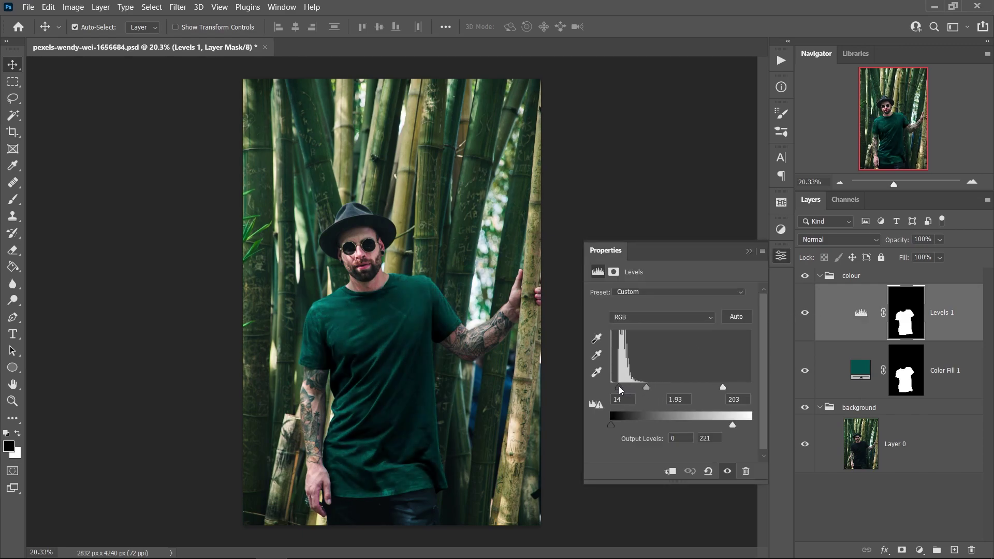
{"action": "scroll", "coordinate": [362, 393], "scroll_direction": "up", "scroll_amount": 8}
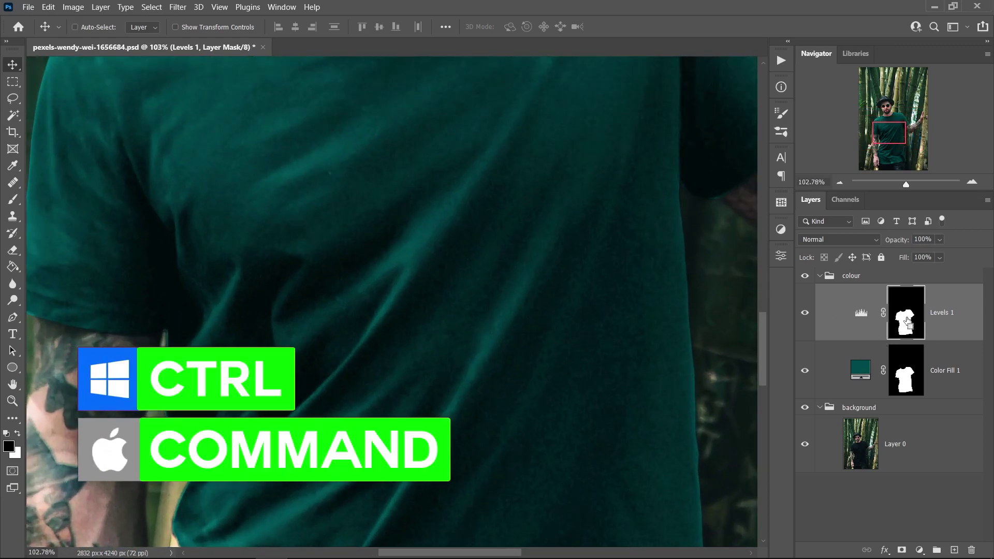
Step: Copy the shirt out of Layer 0 onto its own layer, using the mask as the selection, and move it up the stack
{"action": "left_click", "coordinate": [909, 323], "text": "ctrl"}
{"action": "scroll", "coordinate": [664, 297], "scroll_direction": "down", "scroll_amount": 3}
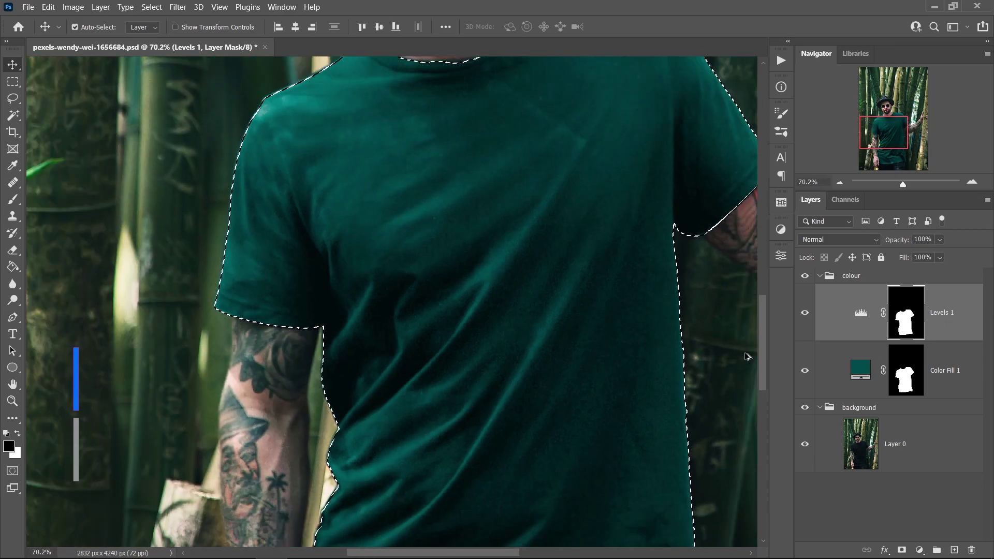
{"action": "left_click", "coordinate": [900, 444]}
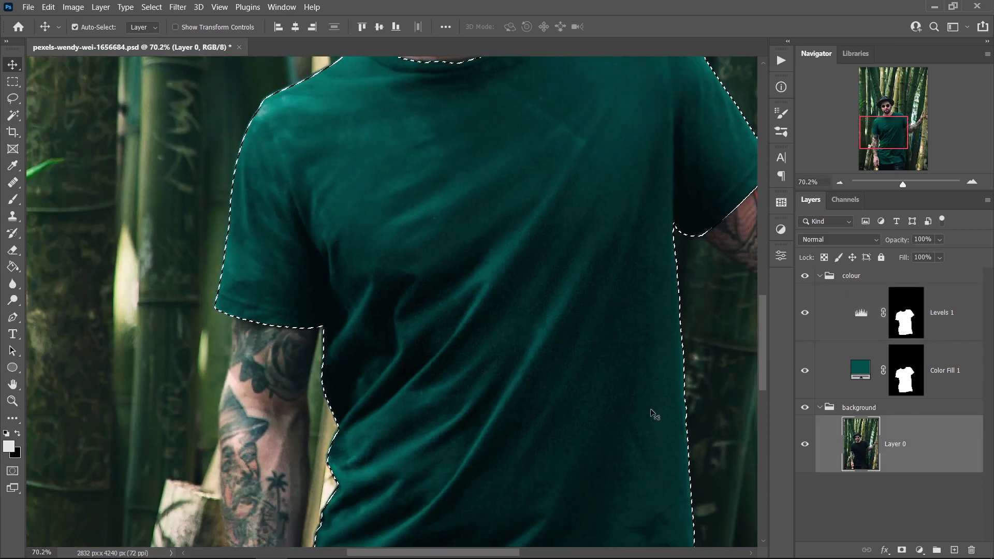
{"action": "key", "text": "ctrl+j"}
{"action": "scroll", "coordinate": [689, 401], "scroll_direction": "down", "scroll_amount": 3}
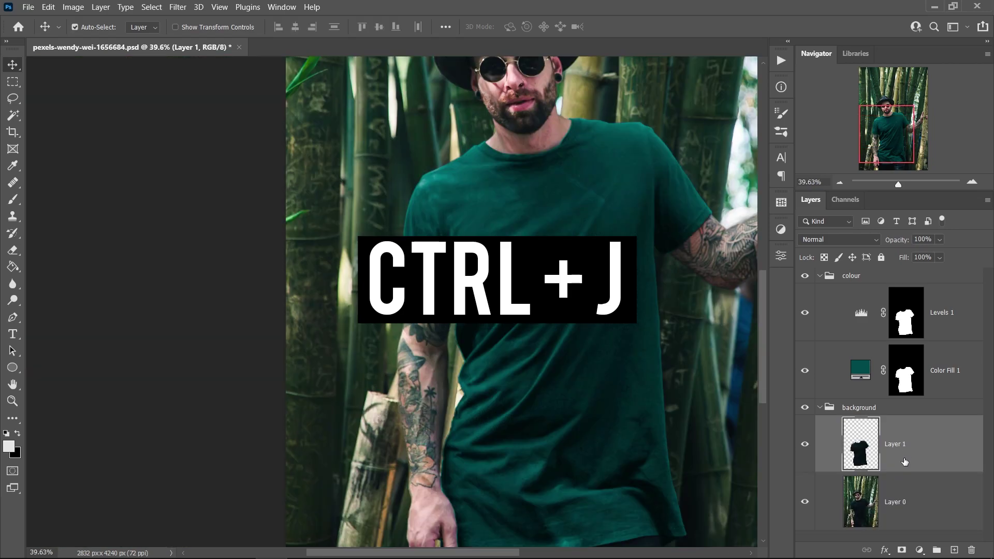
{"action": "left_click_drag", "start_coordinate": [914, 454], "coordinate": [909, 399]}
Step: Duplicate Levels 1, Color Fill 1 and Layer 1, convert them to a smart object, and place it above the colour group
{"action": "key", "text": "shift"}
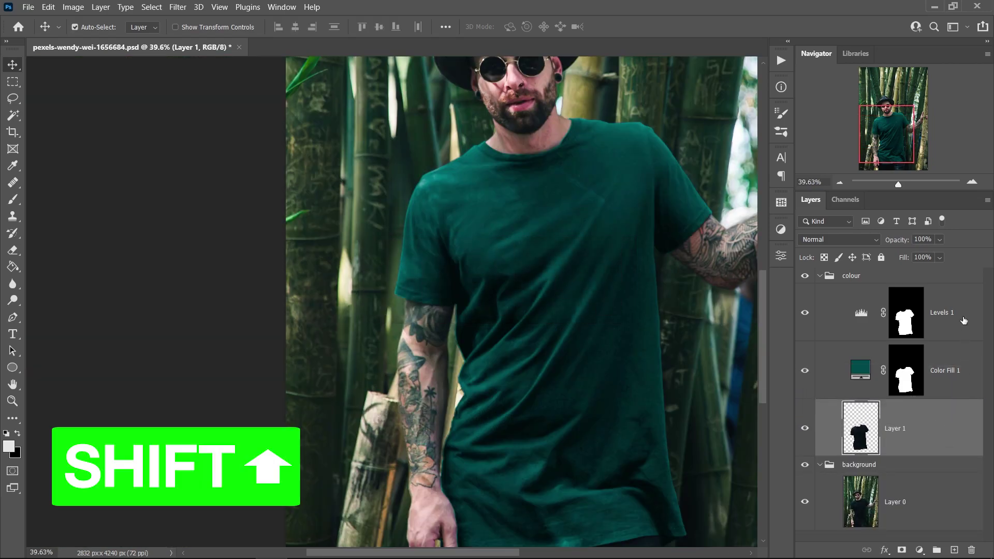
{"action": "left_click", "coordinate": [938, 314], "text": "shift"}
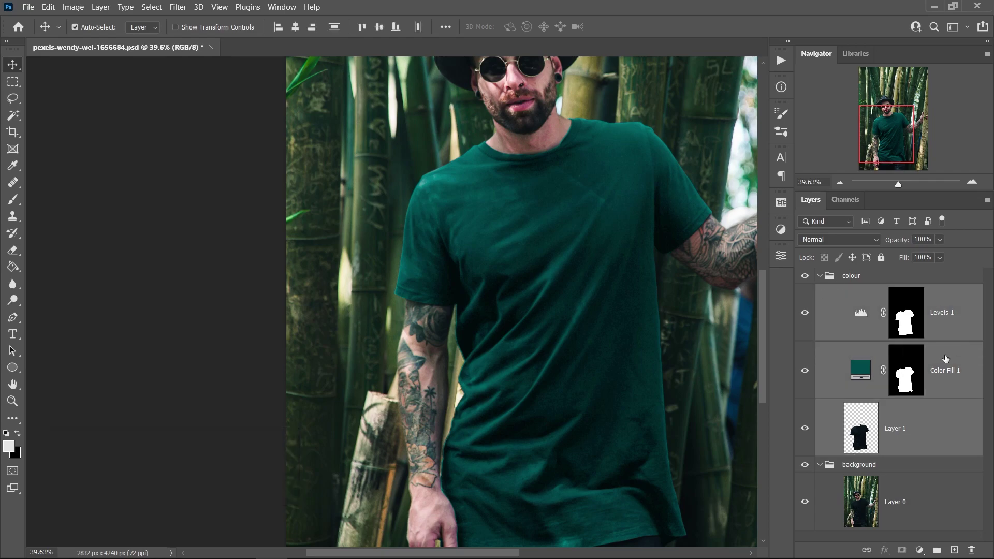
{"action": "key", "text": "ctrl+j"}
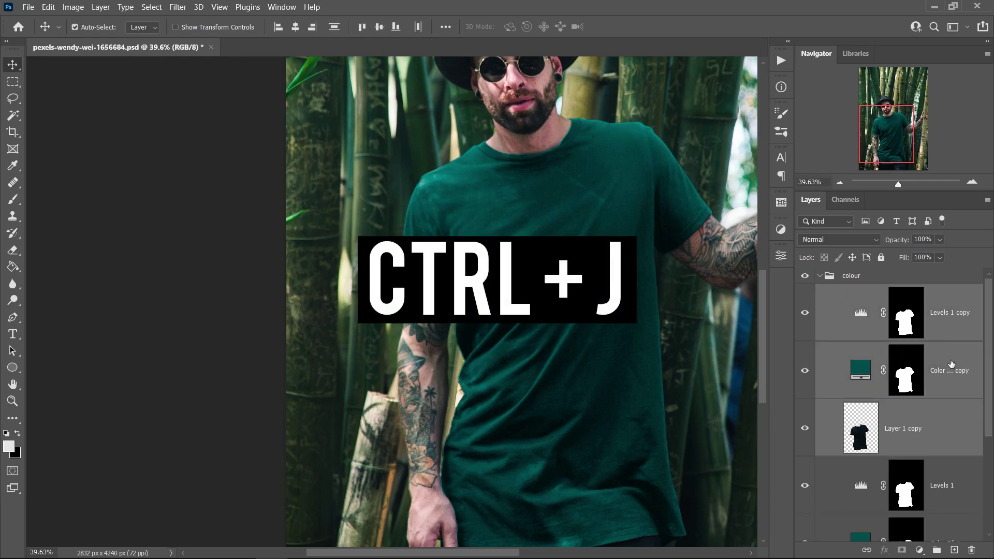
{"action": "right_click", "coordinate": [942, 317]}
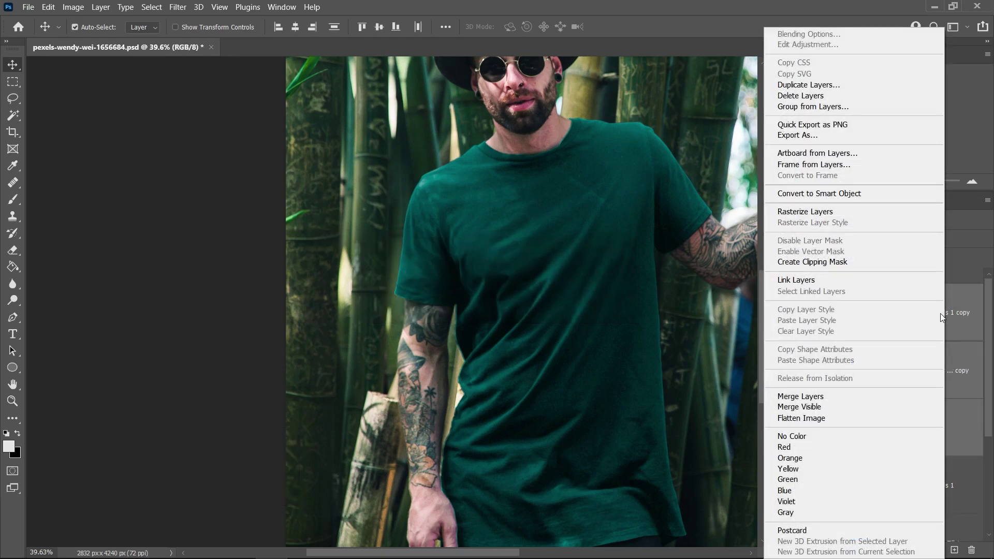
{"action": "left_click", "coordinate": [847, 194]}
{"action": "left_click_drag", "start_coordinate": [896, 317], "coordinate": [886, 270]}
{"action": "scroll", "coordinate": [627, 243], "scroll_direction": "up", "scroll_amount": 2}
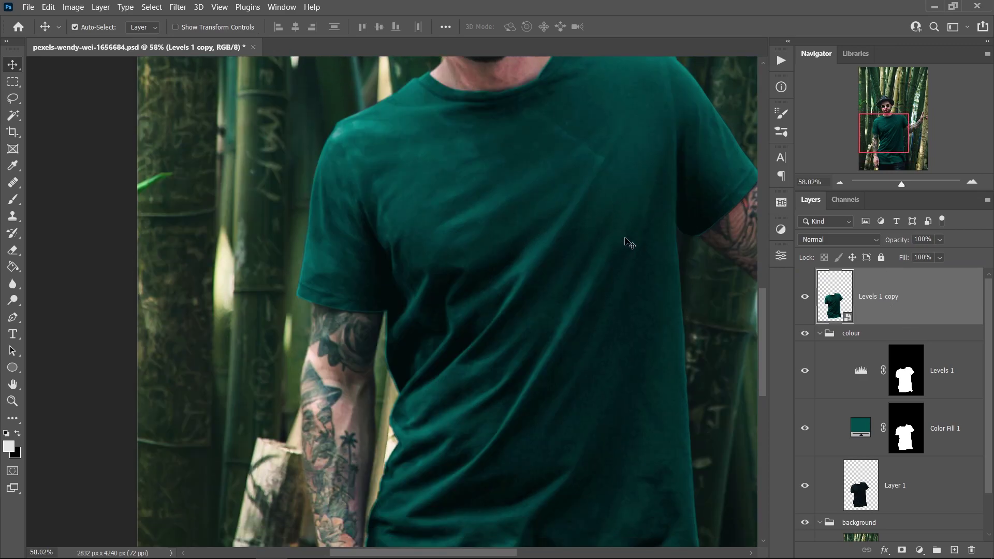
{"action": "left_click", "coordinate": [189, 8]}
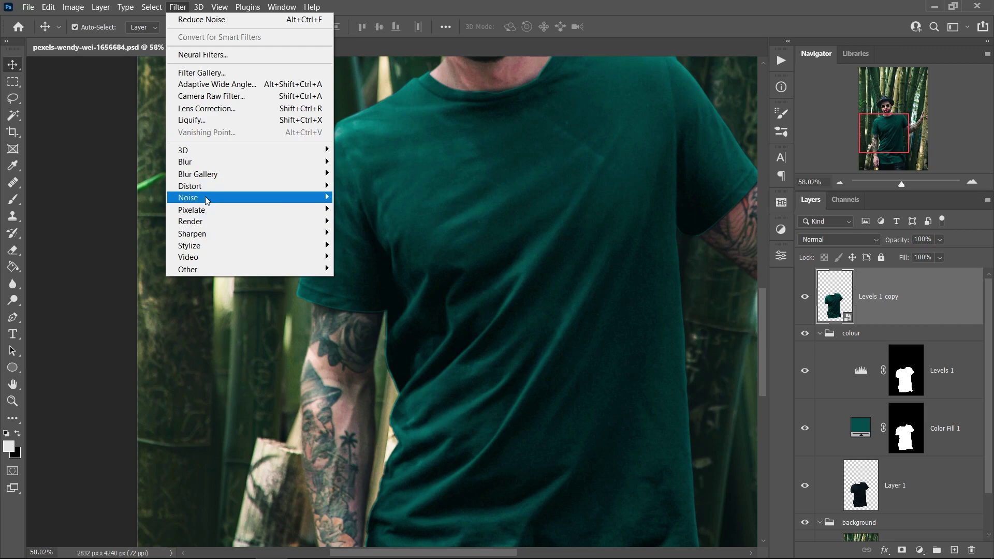
Step: Apply Filter > Noise > Reduce Noise and pan its preview across several areas of the shirt
{"action": "mouse_move", "coordinate": [217, 199]}
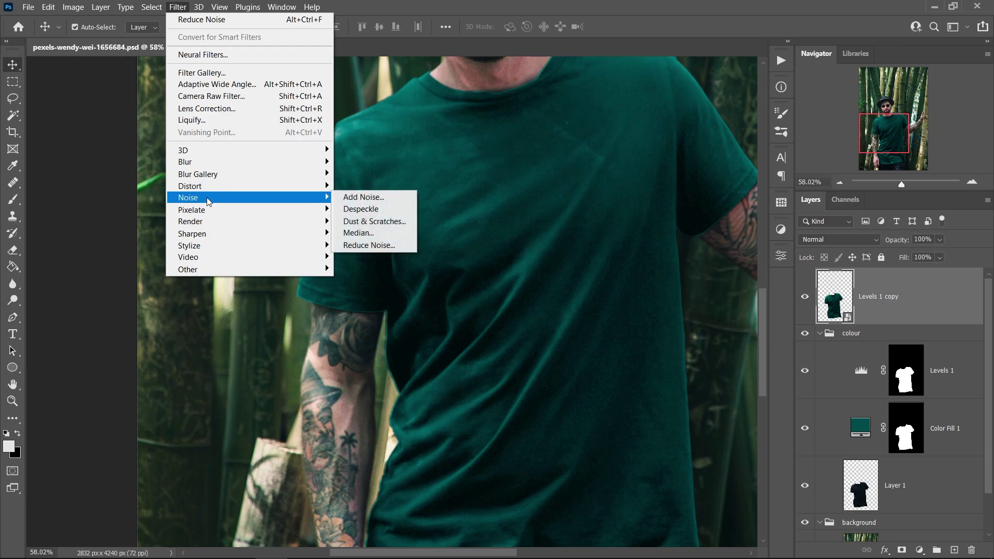
{"action": "left_click", "coordinate": [369, 246]}
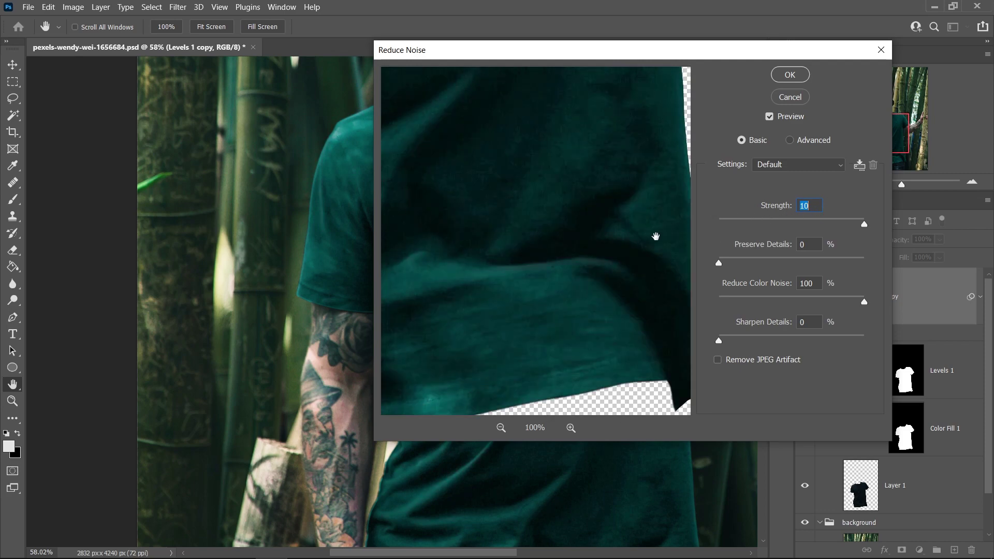
{"action": "left_click_drag", "start_coordinate": [657, 235], "coordinate": [581, 273]}
{"action": "left_click_drag", "start_coordinate": [623, 206], "coordinate": [565, 295]}
{"action": "left_click_drag", "start_coordinate": [616, 218], "coordinate": [575, 284]}
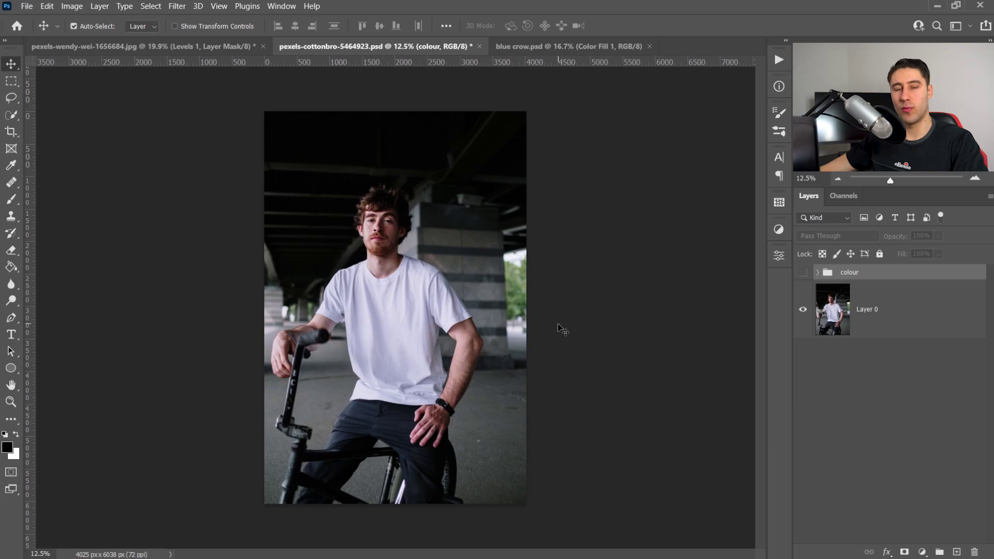
Step: Show the colour group and change Color Fill 1 to a bright pure red
{"action": "left_click", "coordinate": [818, 273]}
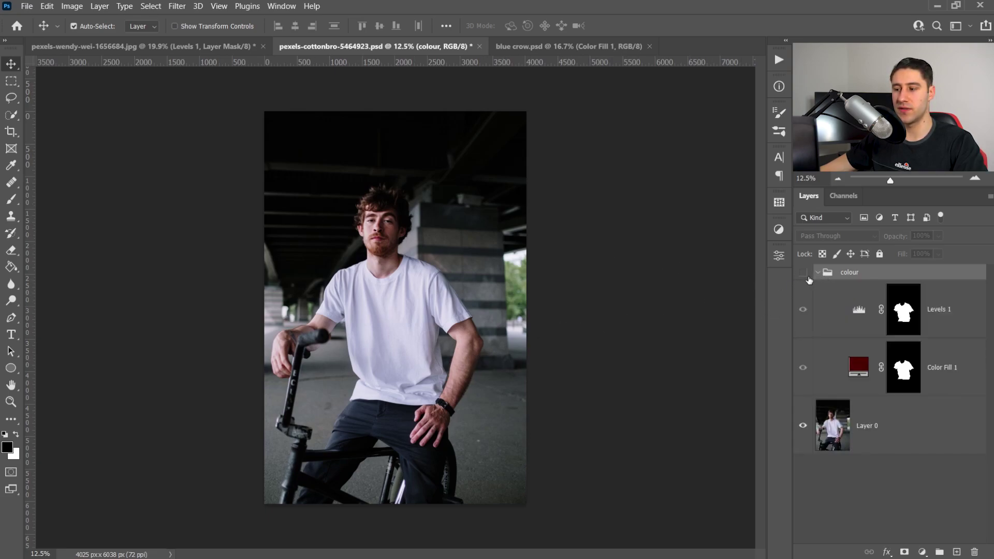
{"action": "left_click", "coordinate": [803, 273]}
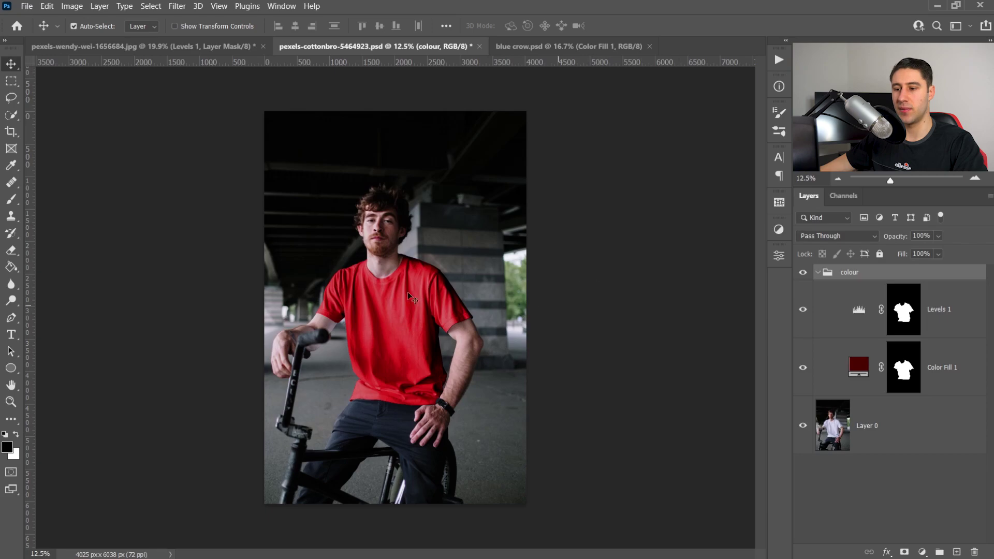
{"action": "left_click", "coordinate": [866, 369]}
{"action": "double_click", "coordinate": [856, 368]}
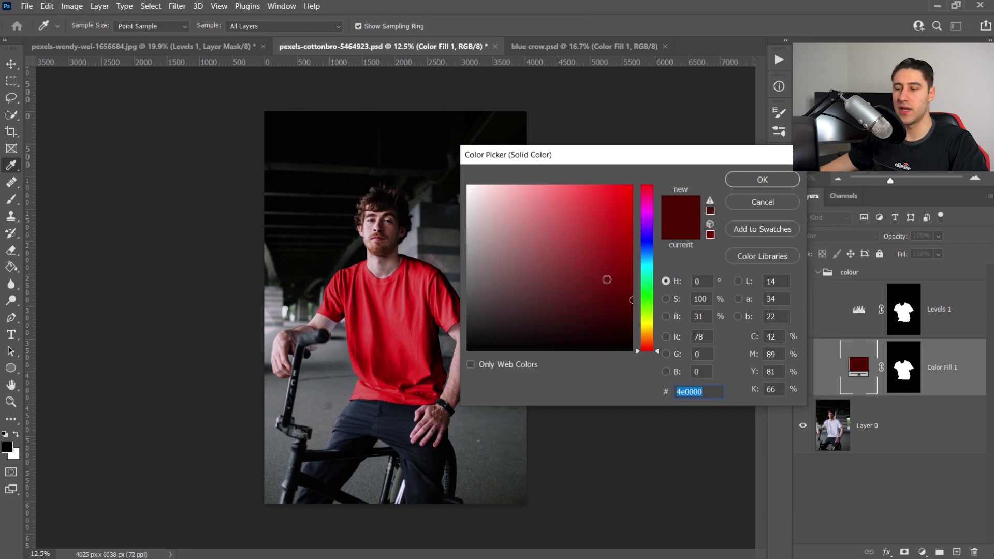
{"action": "mouse_move", "coordinate": [607, 279]}
{"action": "left_mouse_down"}
{"action": "mouse_move", "coordinate": [604, 235]}
{"action": "mouse_move", "coordinate": [633, 151]}
{"action": "mouse_move", "coordinate": [664, 137]}
{"action": "left_mouse_up"}
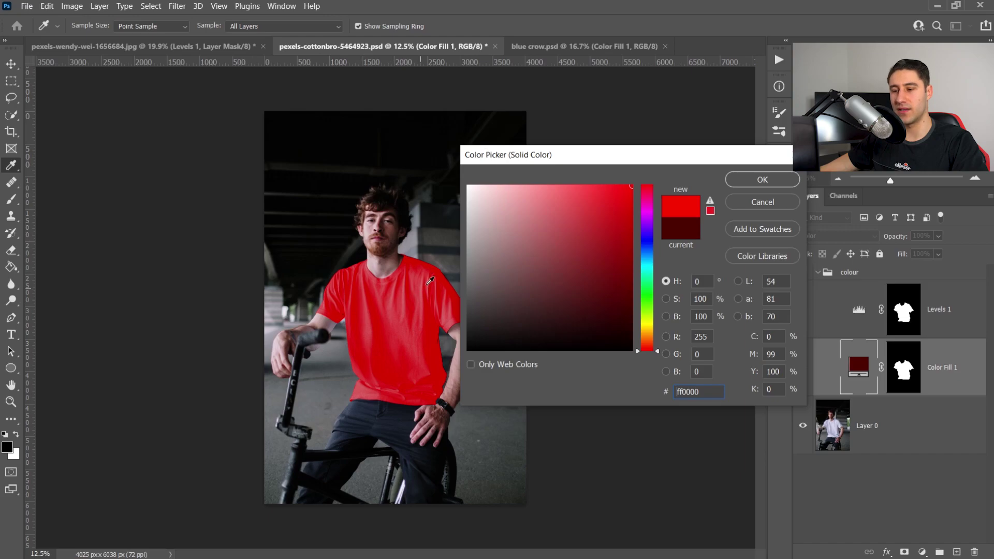
{"action": "key", "text": "Return"}
Step: Review the Levels 1 settings, then shift Color Fill 1's hue toward mustard
{"action": "left_click", "coordinate": [859, 309]}
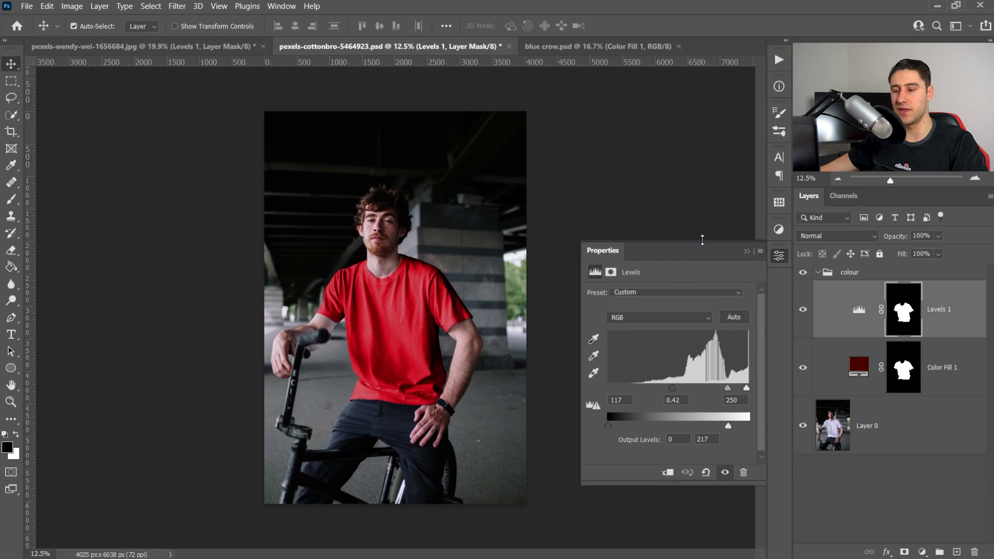
{"action": "left_click", "coordinate": [779, 256]}
{"action": "double_click", "coordinate": [858, 365]}
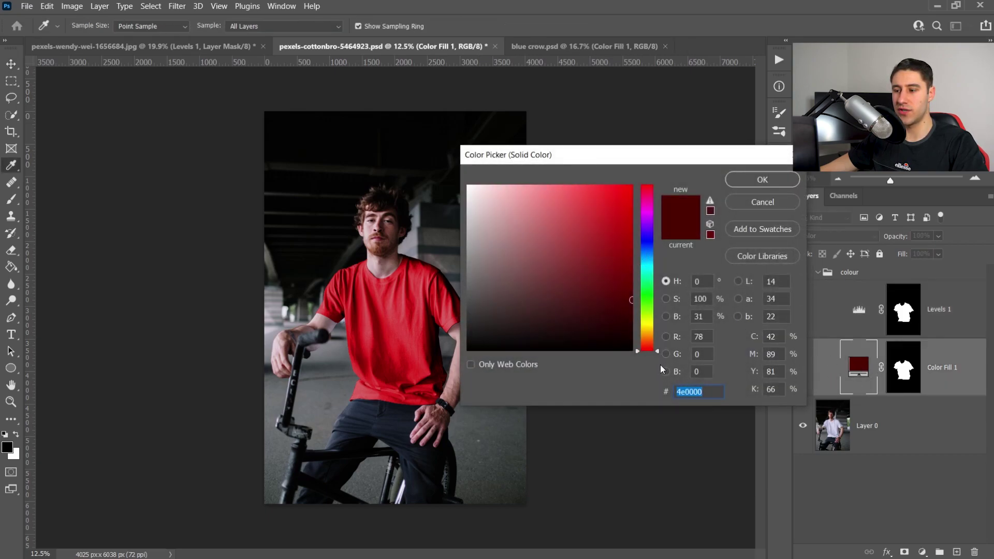
{"action": "left_click_drag", "start_coordinate": [657, 353], "coordinate": [650, 241]}
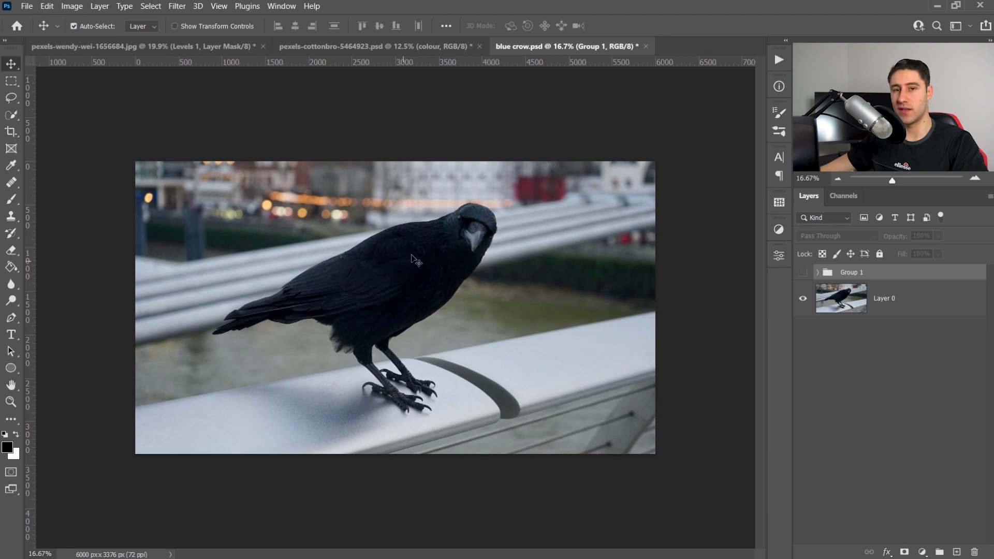
Step: Expand Group 1 and load the crow outline as a selection from its existing mask
{"action": "left_click", "coordinate": [437, 291]}
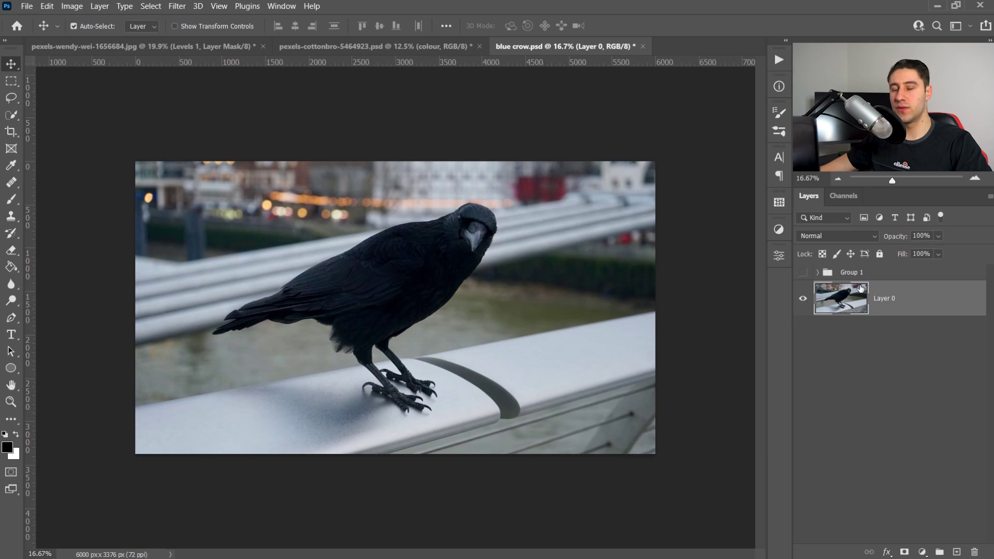
{"action": "left_click", "coordinate": [818, 272]}
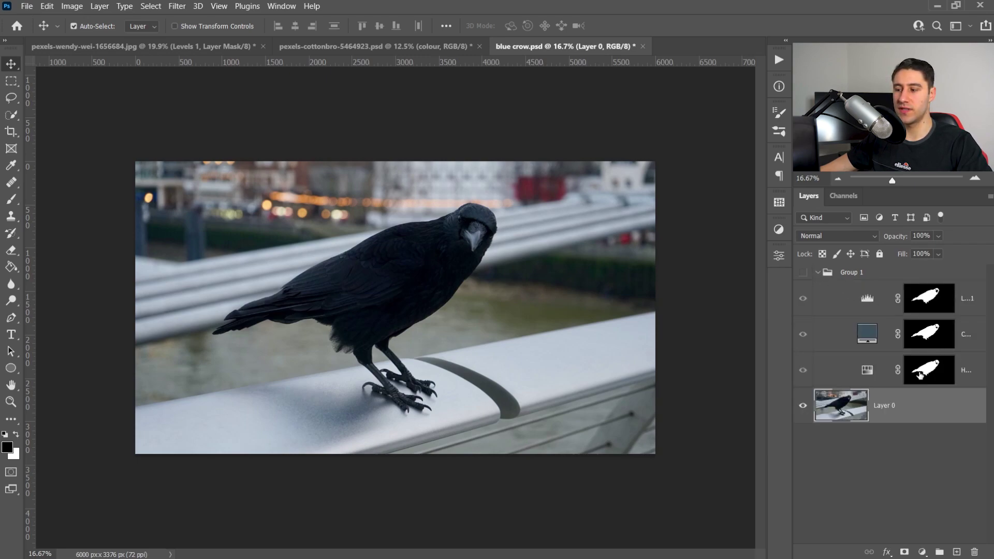
{"action": "left_click_drag", "start_coordinate": [953, 353], "coordinate": [930, 377]}
{"action": "left_click", "coordinate": [930, 377], "text": "ctrl"}
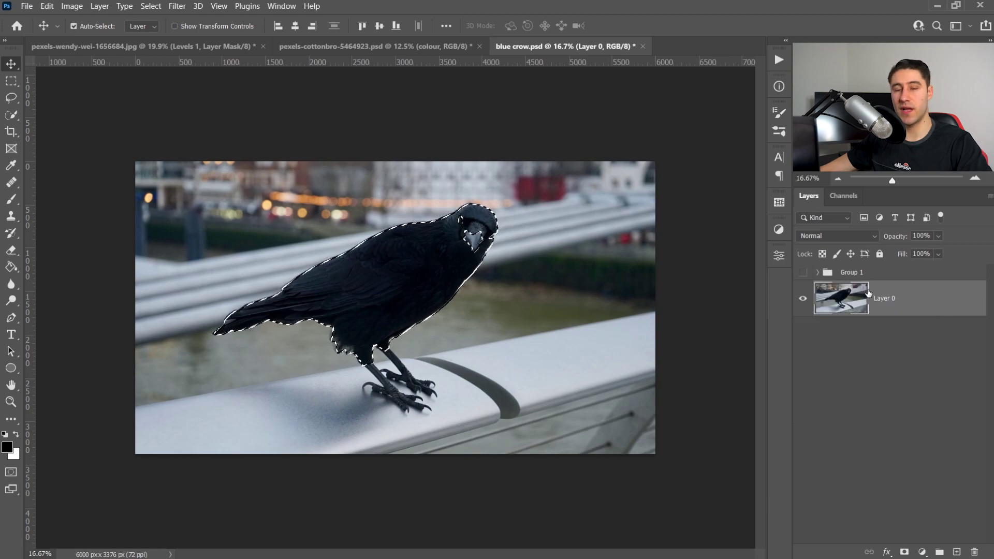
Step: Add a crow-masked Hue/Saturation adjustment with Saturation -100 and reload the crow selection from its mask
{"action": "left_click", "coordinate": [779, 231]}
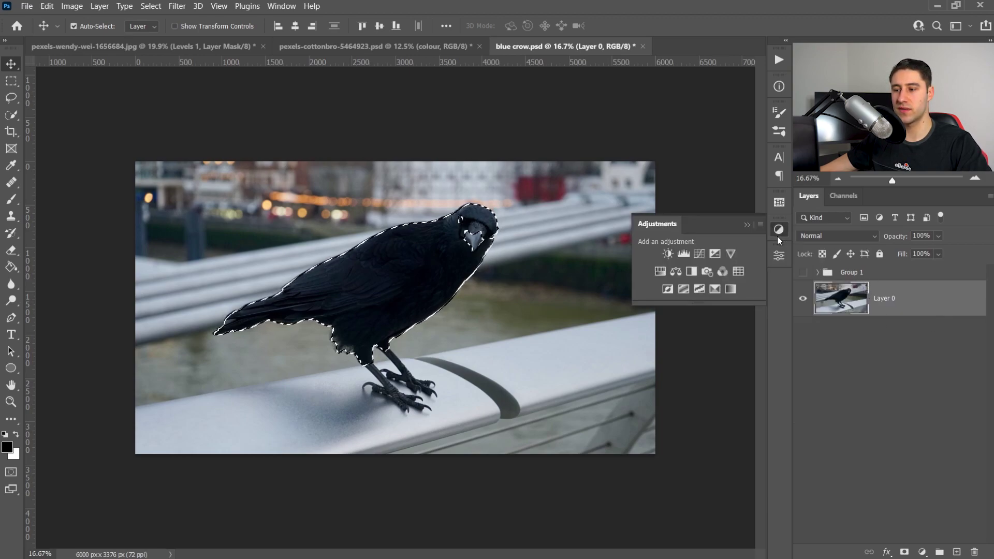
{"action": "left_click", "coordinate": [661, 272]}
{"action": "left_click", "coordinate": [668, 368]}
{"action": "left_click_drag", "start_coordinate": [646, 369], "coordinate": [594, 369]}
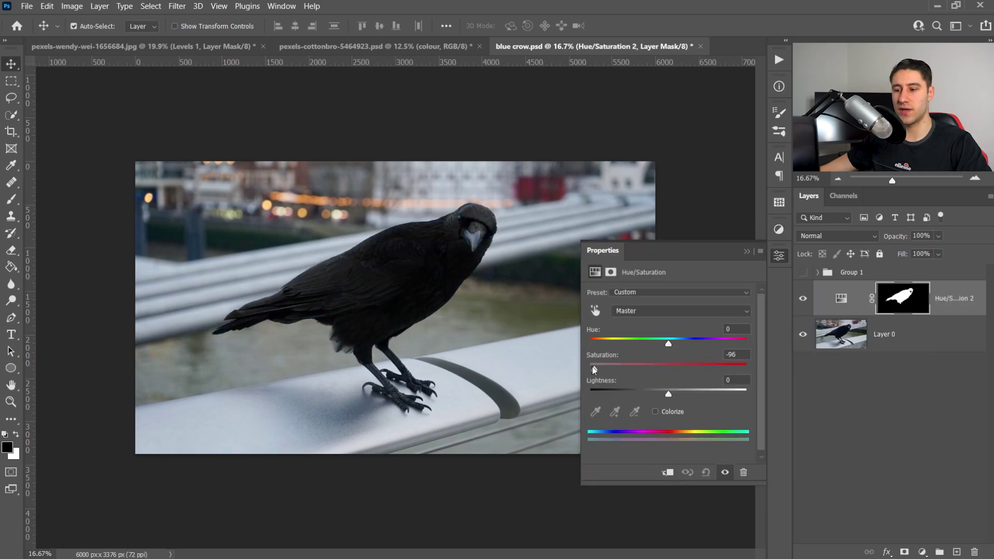
{"action": "left_click", "coordinate": [748, 253]}
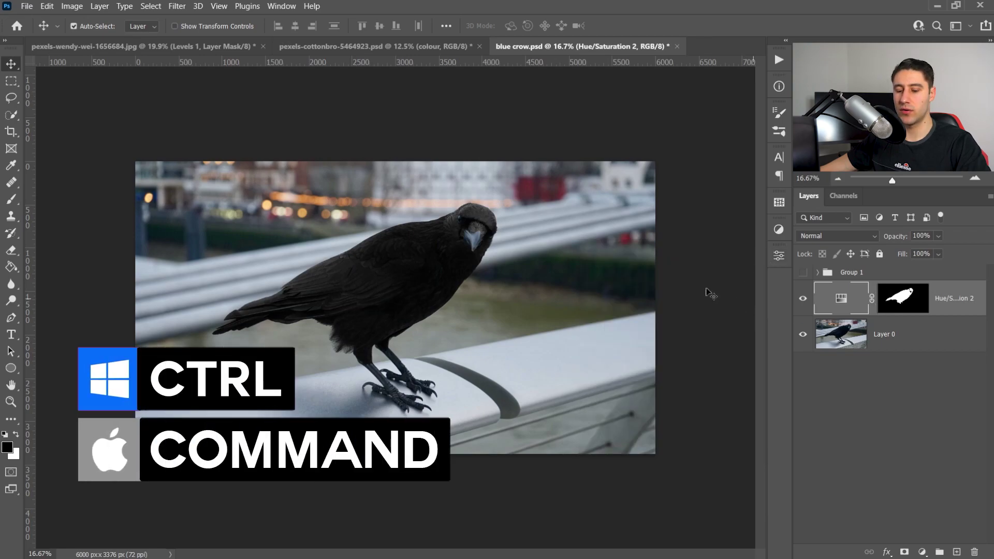
{"action": "left_click", "coordinate": [913, 304], "text": "ctrl"}
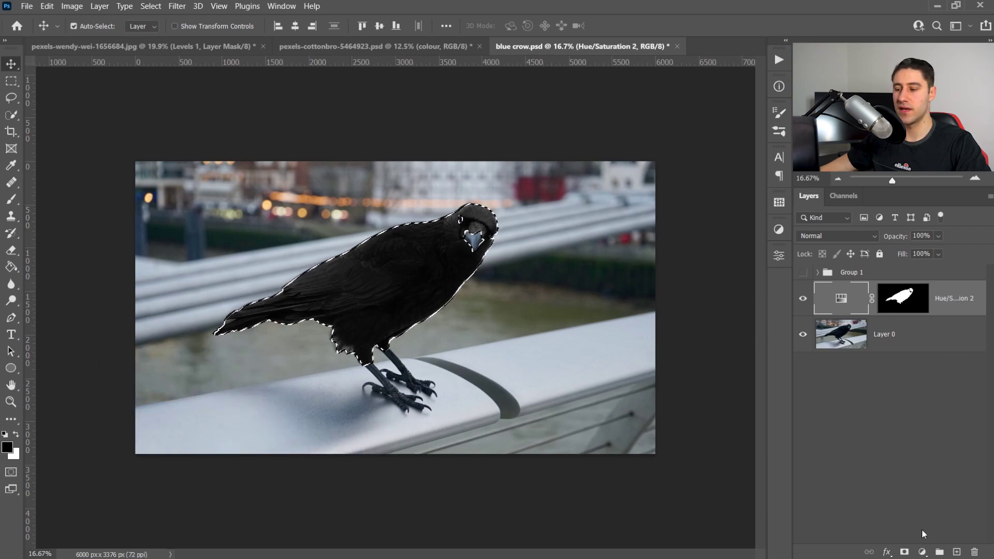
Step: Add a Solid Color fill of cyan 00ccff over the crow and set its blend mode to Color
{"action": "left_click", "coordinate": [922, 552]}
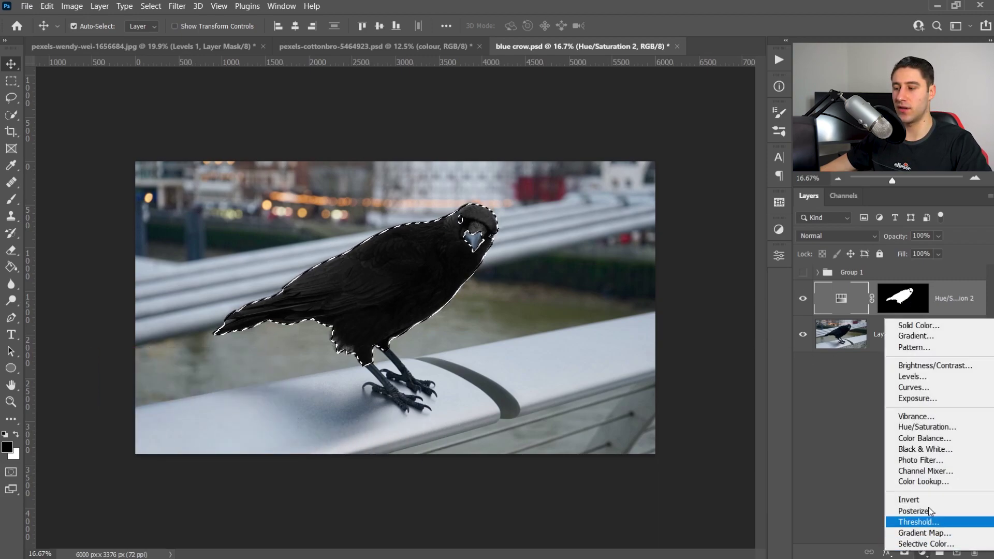
{"action": "left_click", "coordinate": [919, 325]}
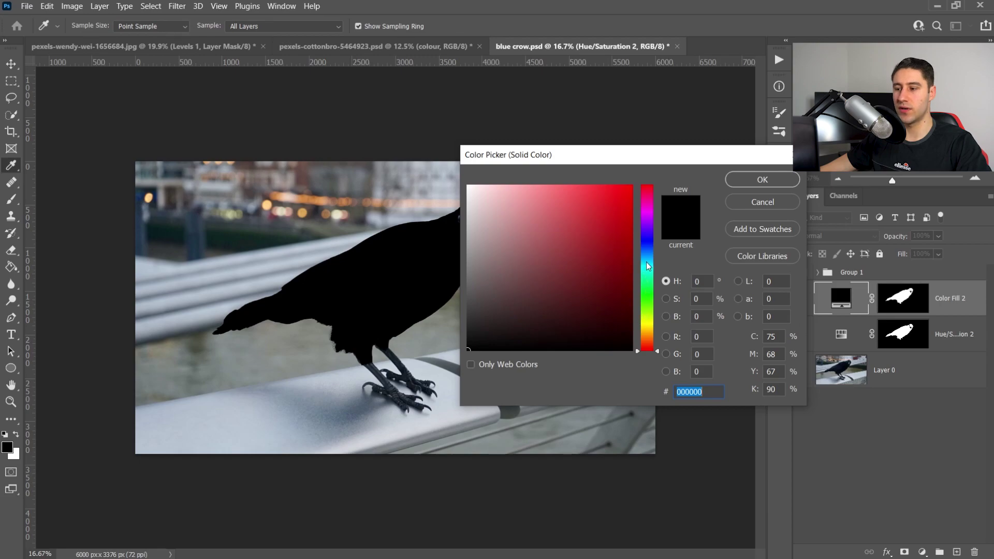
{"action": "left_click", "coordinate": [646, 263]}
{"action": "left_click_drag", "start_coordinate": [581, 222], "coordinate": [692, 132]}
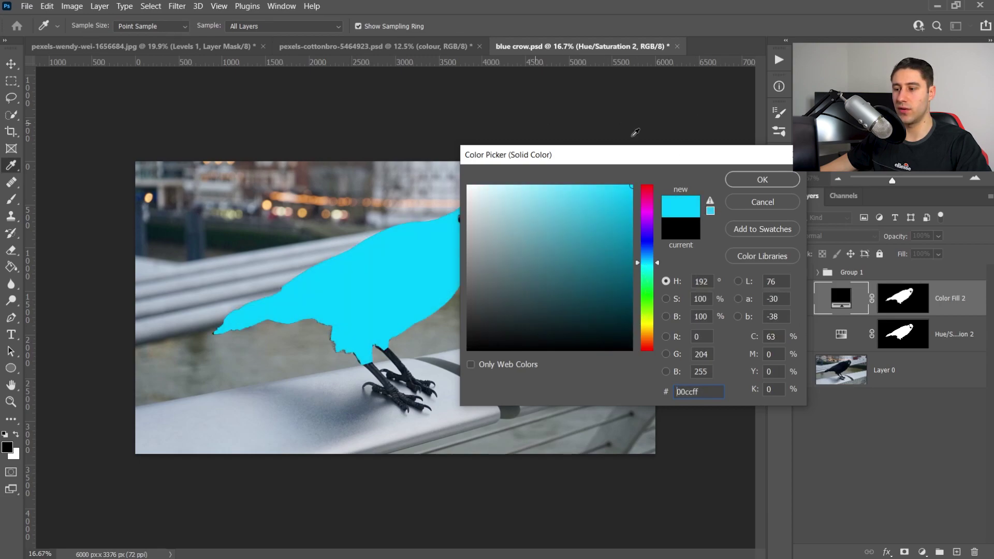
{"action": "left_click", "coordinate": [761, 183]}
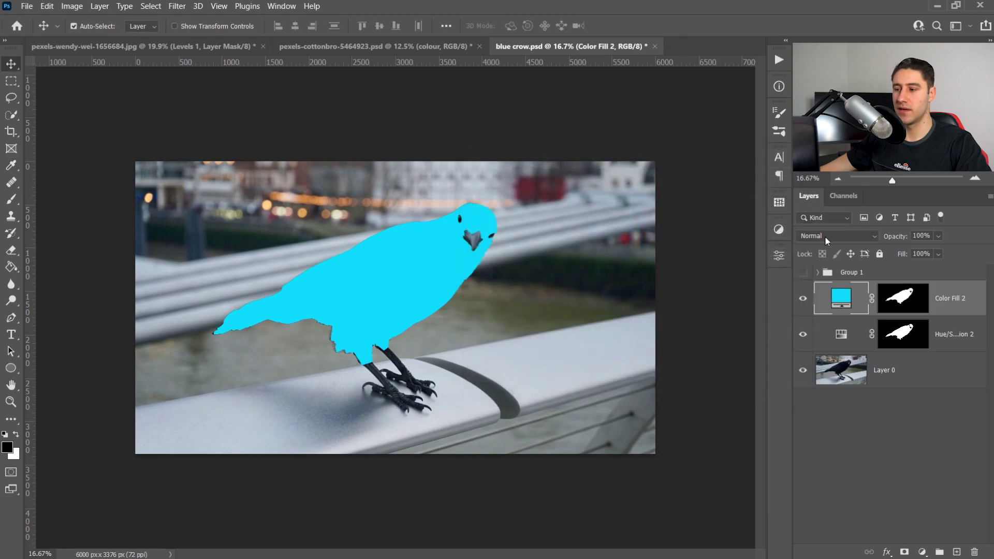
{"action": "left_click", "coordinate": [817, 238]}
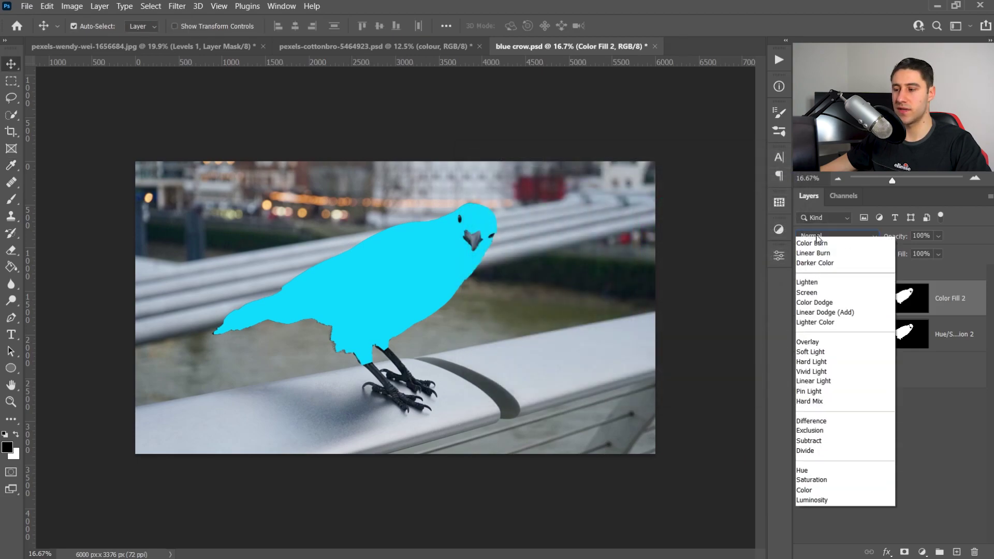
{"action": "left_click", "coordinate": [818, 539]}
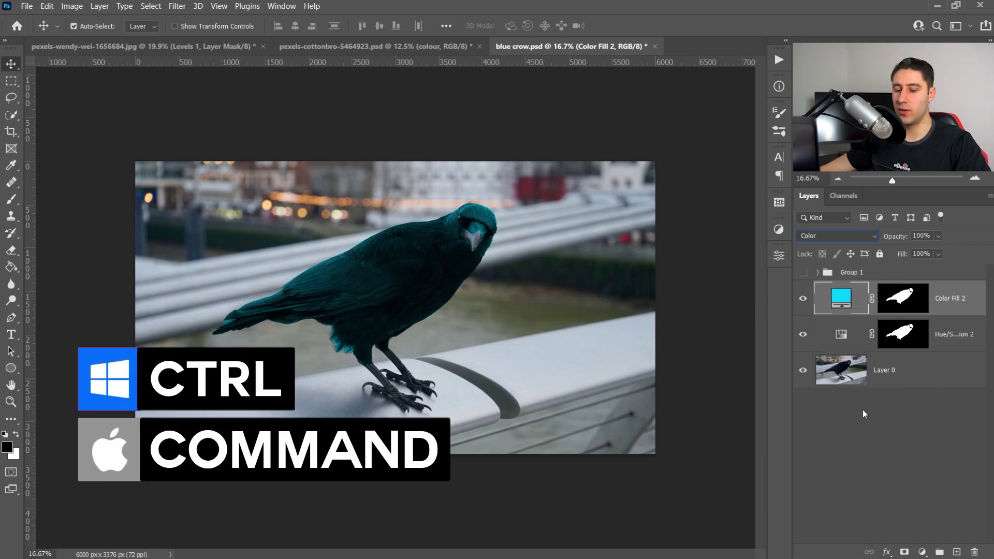
Step: Add a crow-masked Levels adjustment with input levels 7, 2.89, 250 and output levels 19–255
{"action": "left_click", "coordinate": [901, 301], "text": "ctrl"}
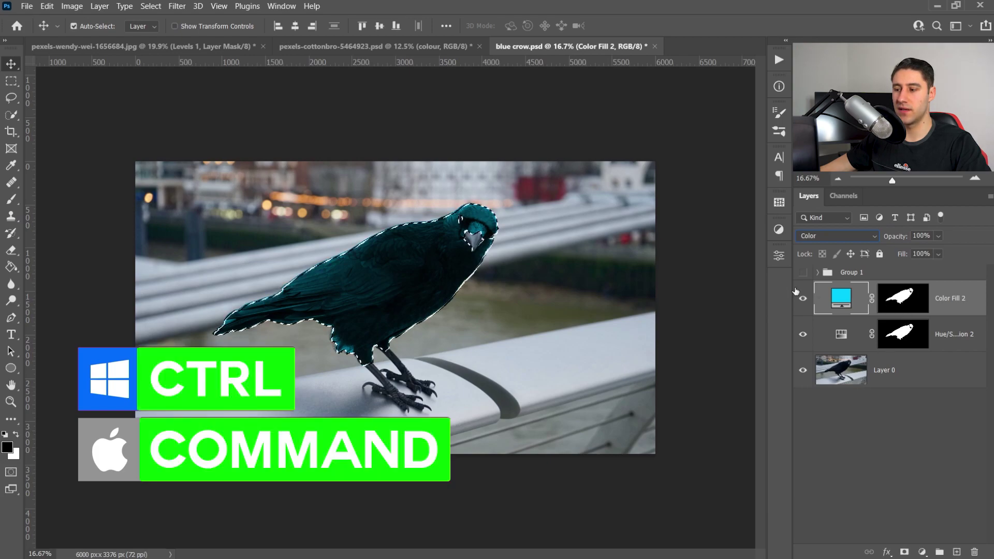
{"action": "left_click", "coordinate": [778, 233]}
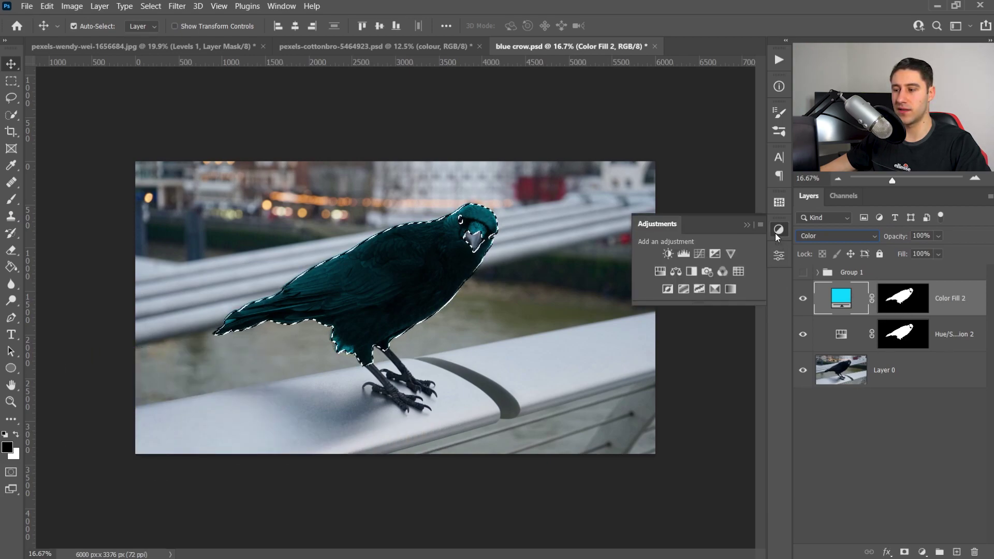
{"action": "left_click", "coordinate": [684, 254]}
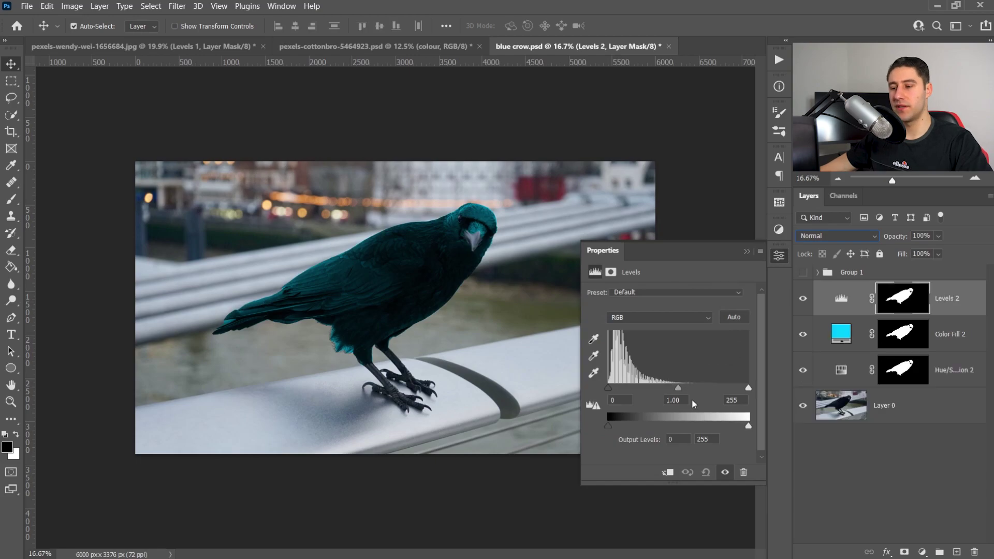
{"action": "left_click", "coordinate": [607, 387]}
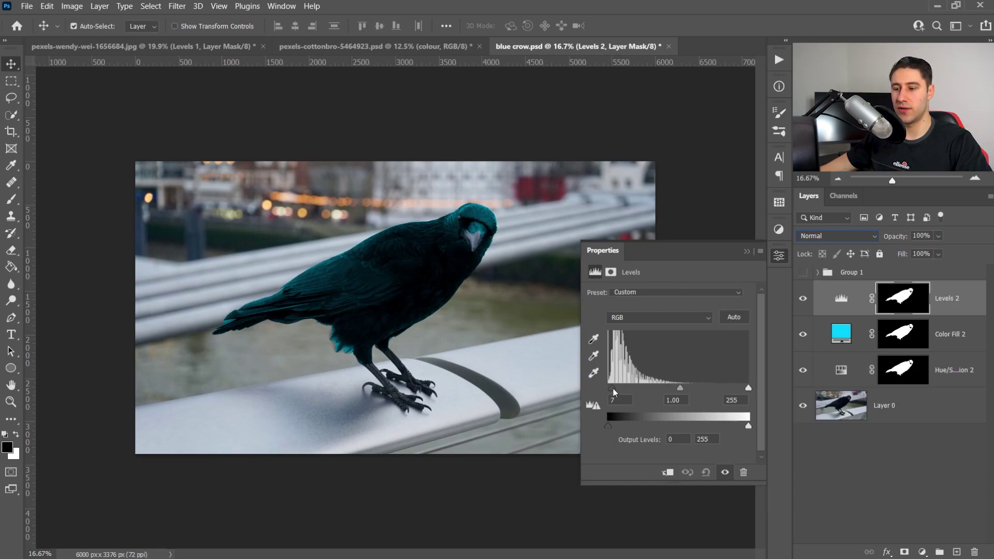
{"action": "left_click_drag", "start_coordinate": [678, 388], "coordinate": [634, 387]}
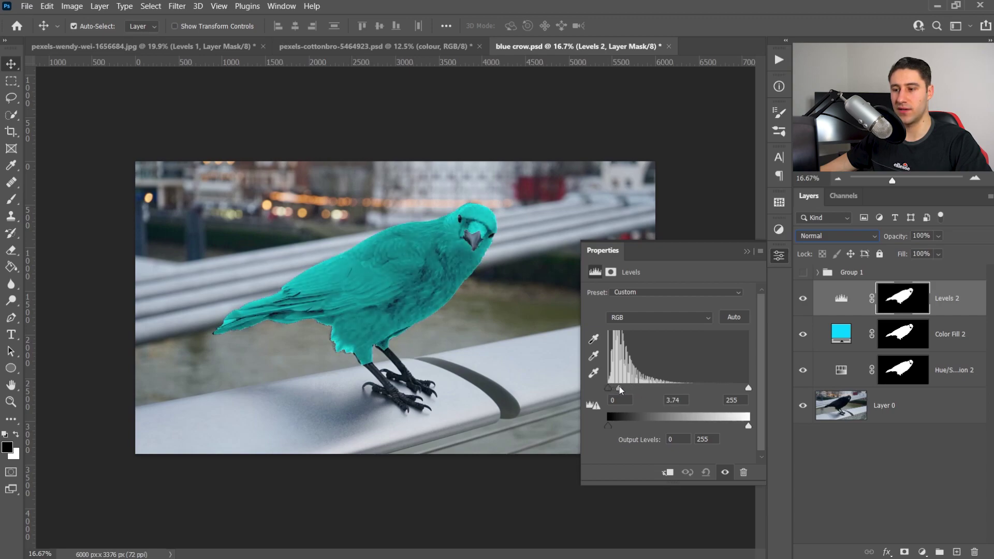
{"action": "left_click_drag", "start_coordinate": [748, 388], "coordinate": [740, 390]}
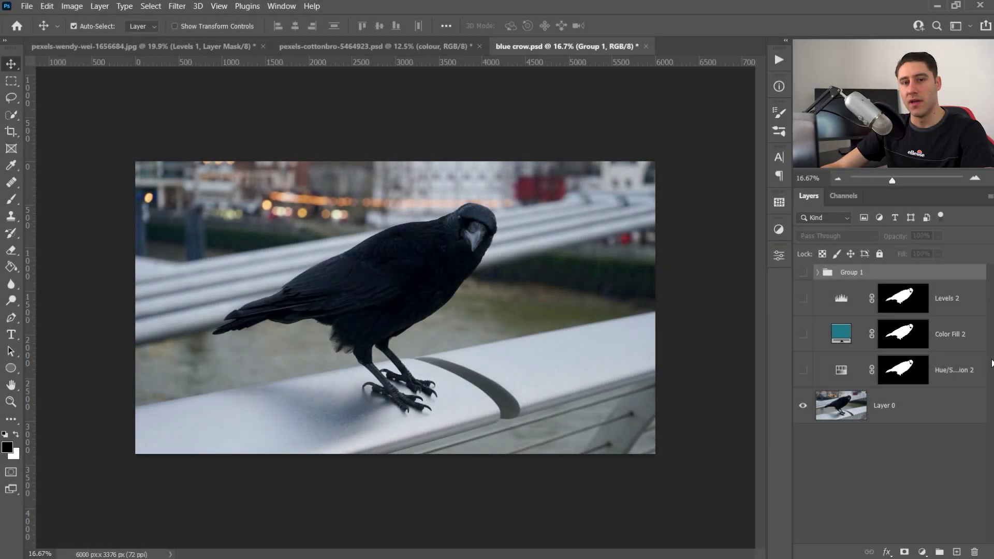
Step: Turn on and expand Group 1, and display the Levels 1 settings for comparison
{"action": "left_click", "coordinate": [803, 272]}
{"action": "left_click", "coordinate": [818, 272]}
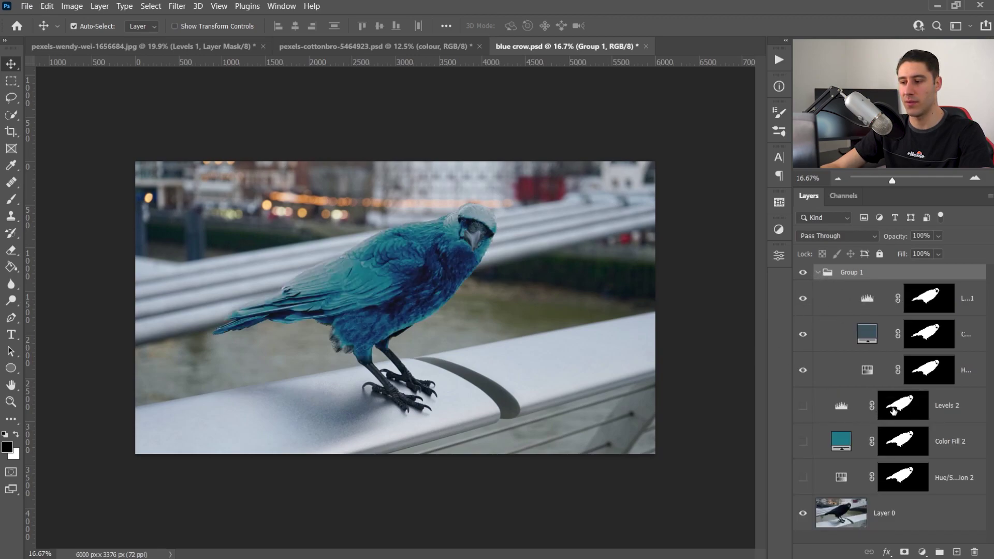
{"action": "double_click", "coordinate": [864, 301]}
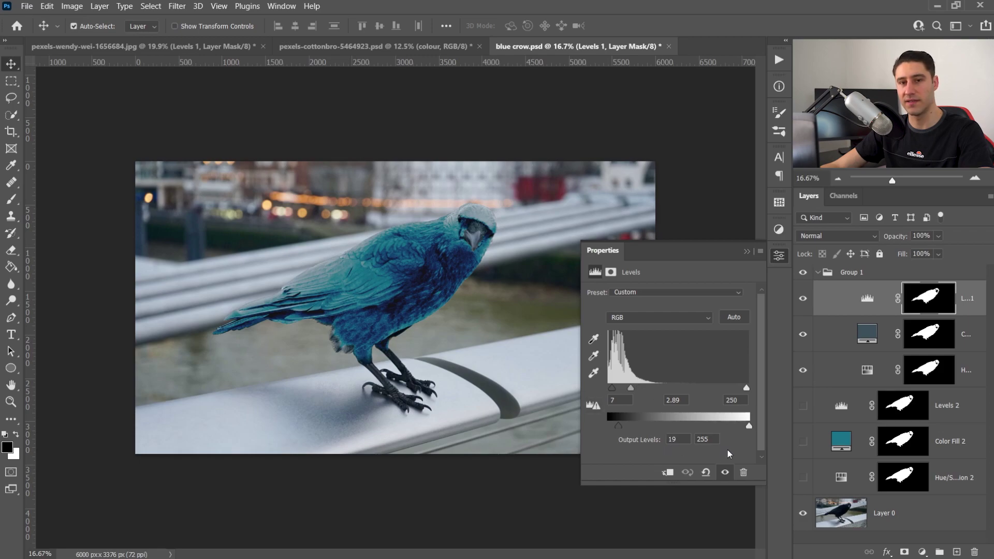
{"action": "left_click", "coordinate": [748, 252]}
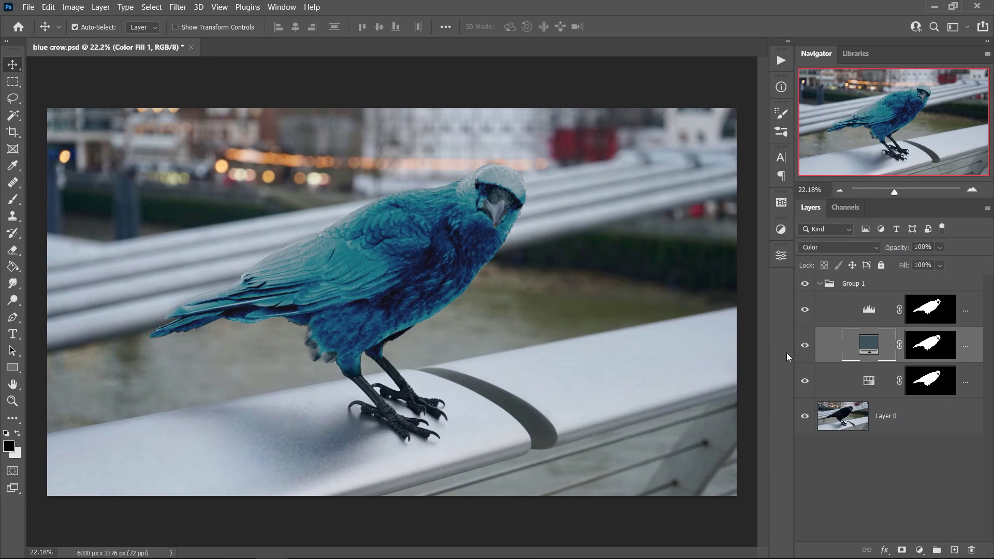
{"action": "double_click", "coordinate": [864, 340]}
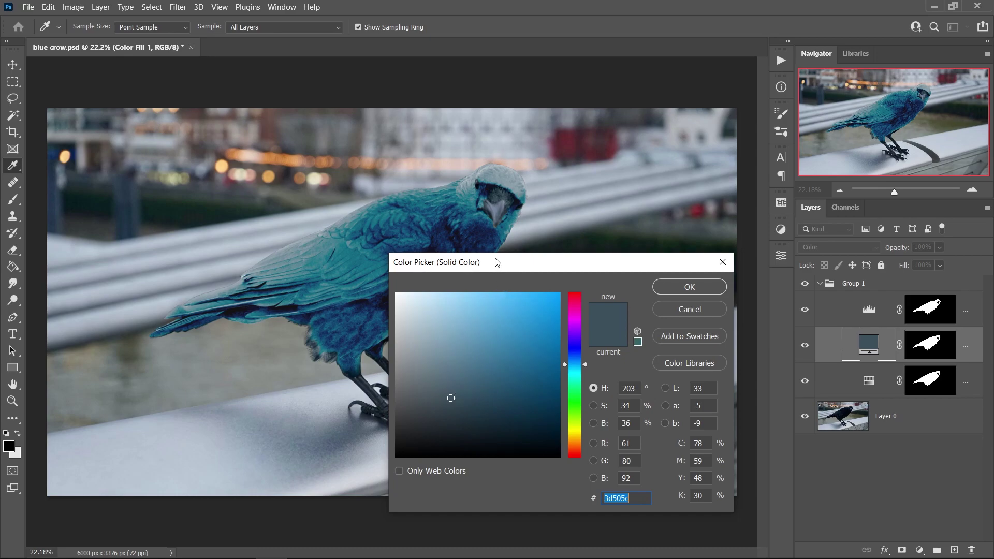
{"action": "left_click_drag", "start_coordinate": [497, 262], "coordinate": [568, 248]}
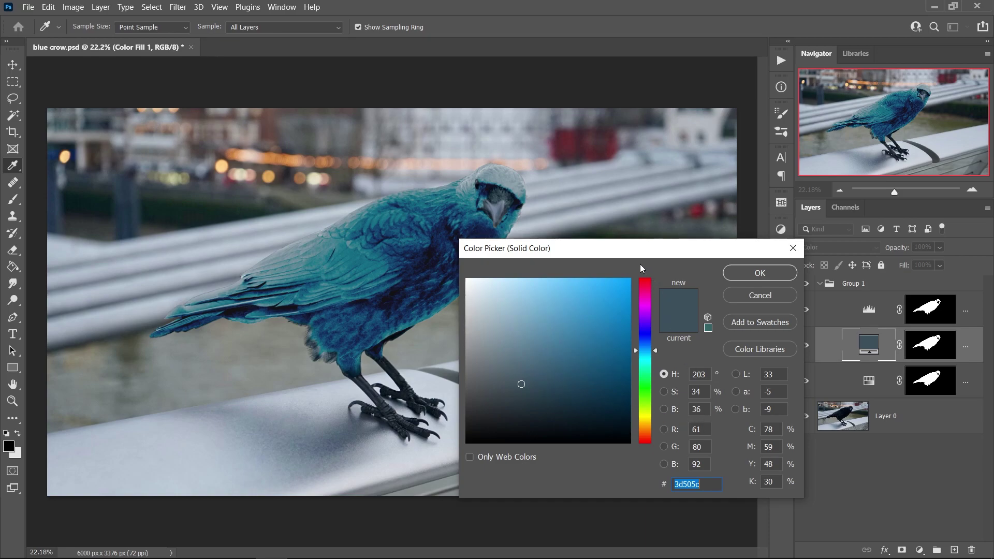
{"action": "left_click_drag", "start_coordinate": [635, 258], "coordinate": [619, 250]}
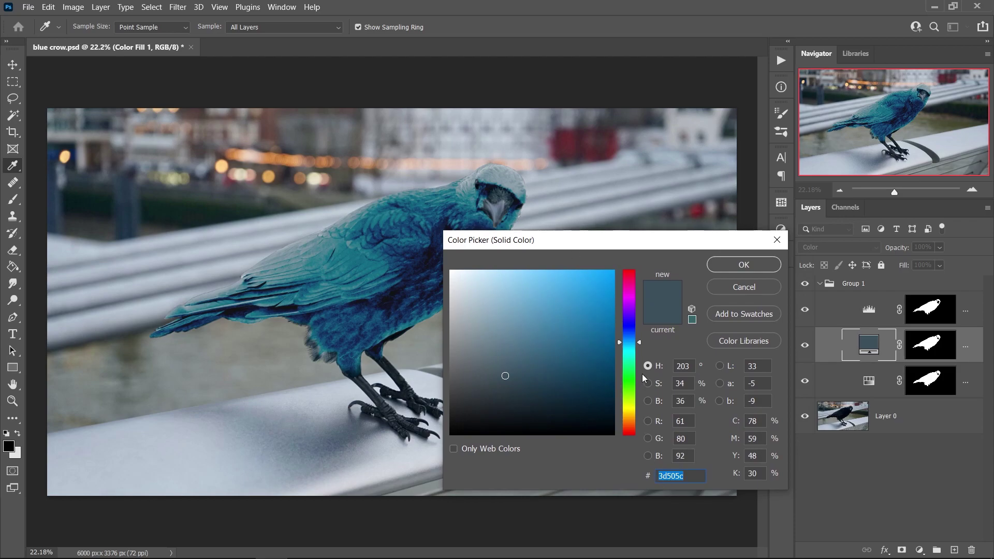
{"action": "left_click", "coordinate": [744, 288]}
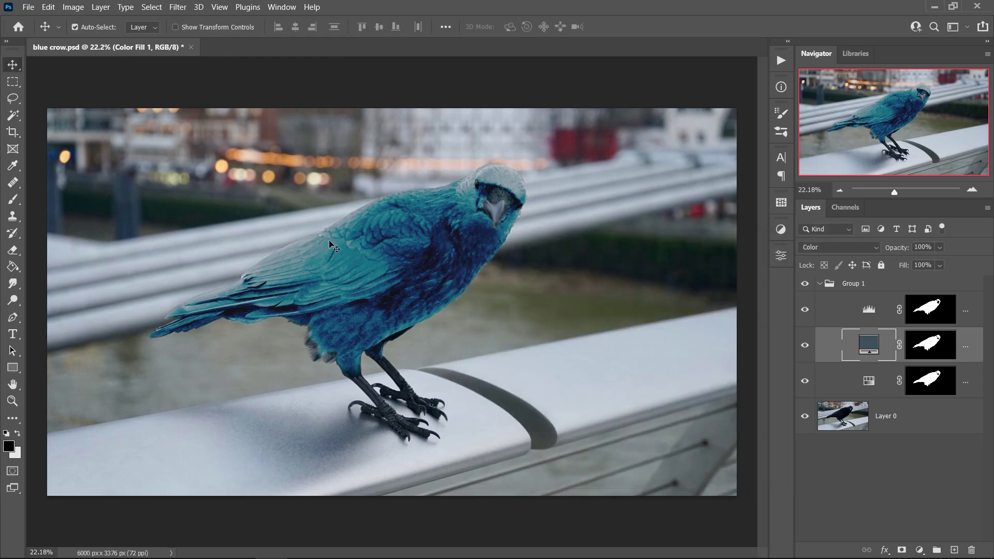